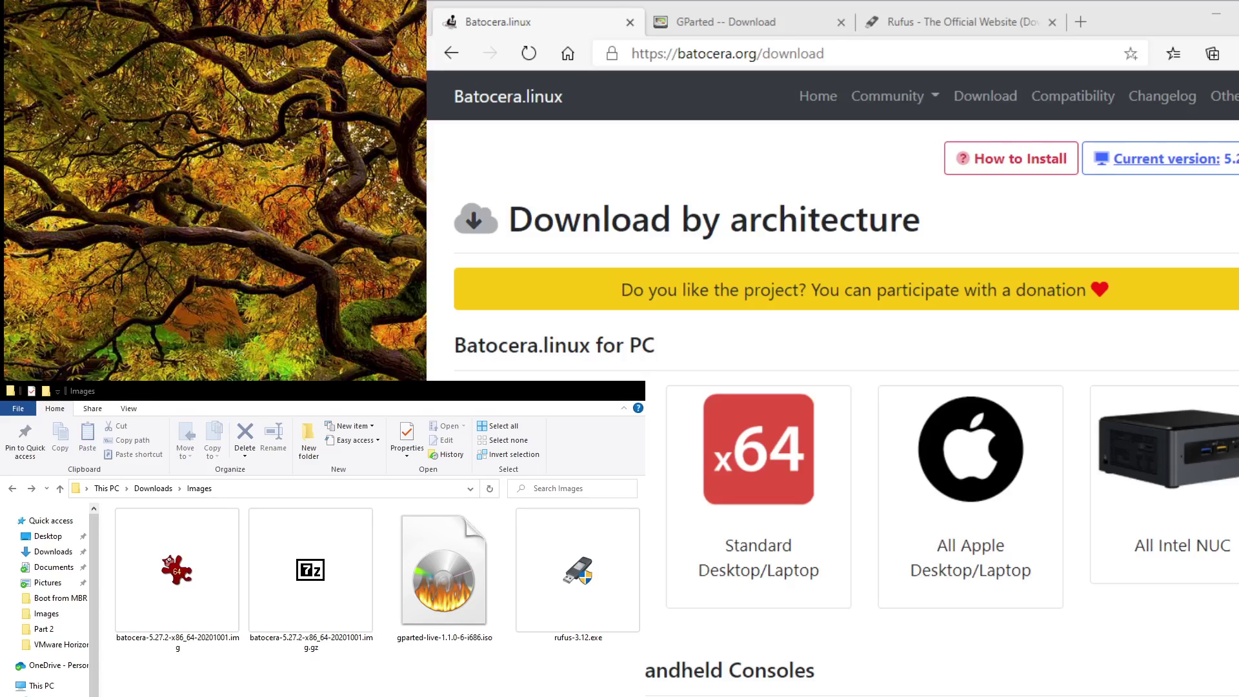
Decompress the Batocera .img.gz, then launch rufus-3.12.exe with the gparted-live-1.1.0-6-i686.iso image.
{"action": "left_click", "coordinate": [472, 407]}
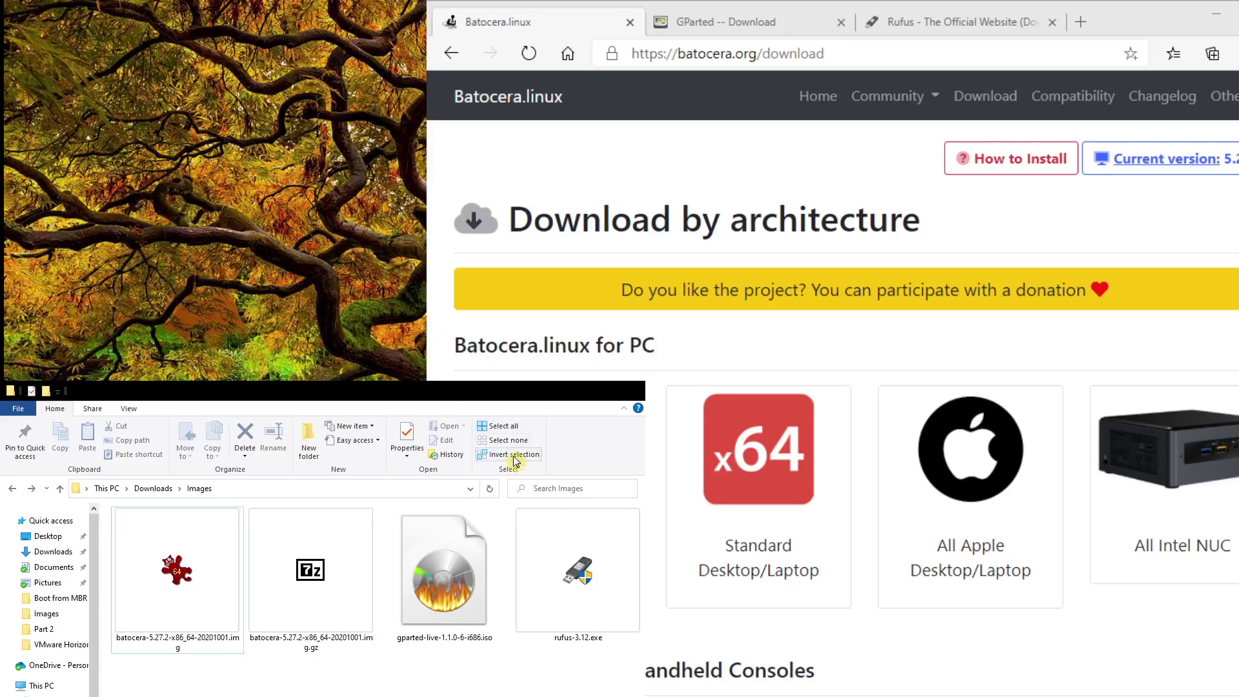
{"action": "left_click", "coordinate": [555, 547]}
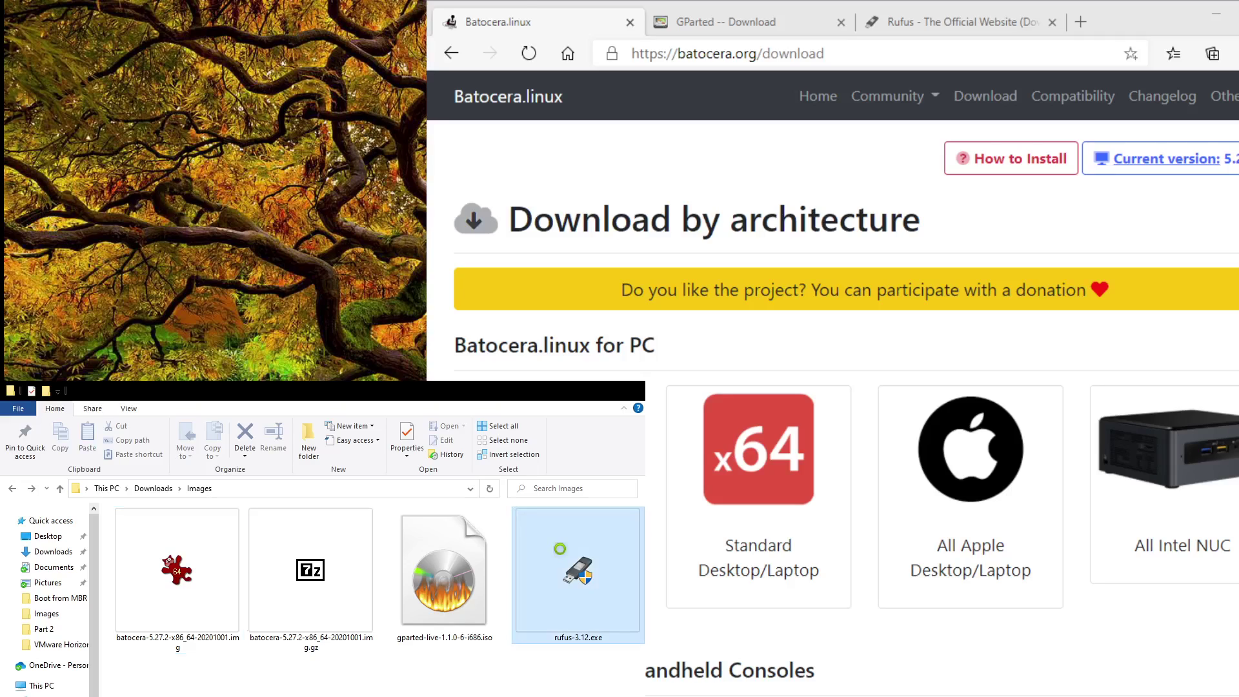
{"action": "left_click", "coordinate": [455, 575]}
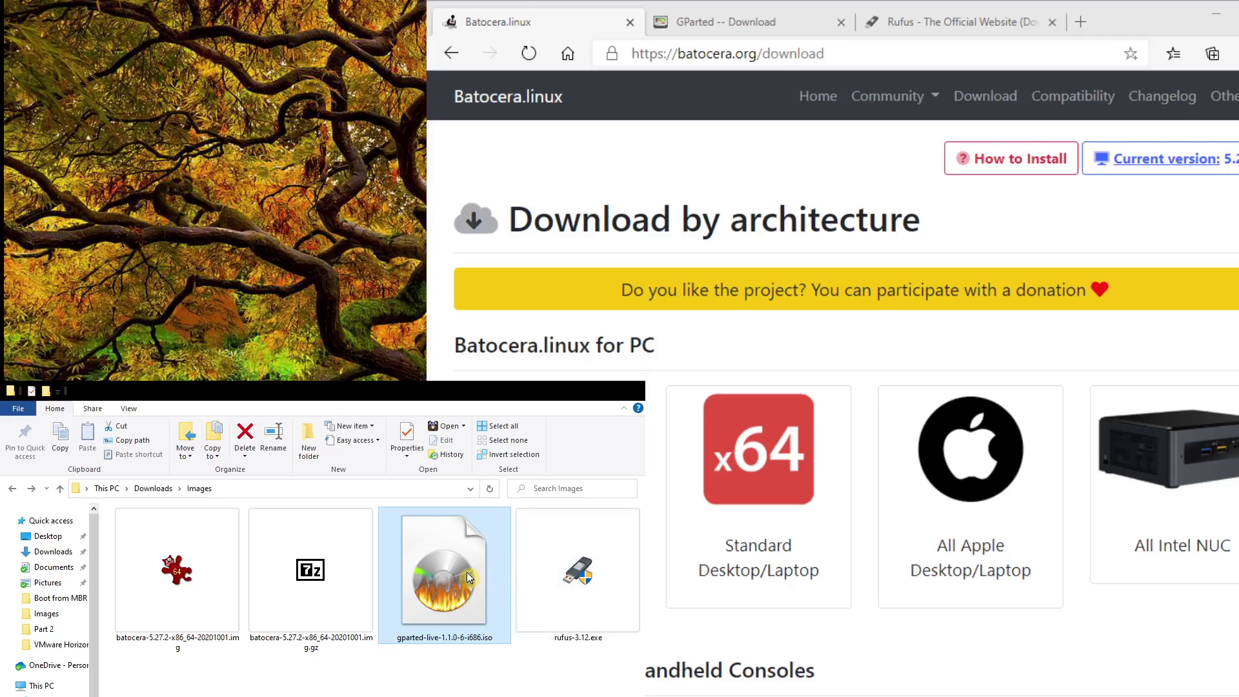
{"action": "left_click", "coordinate": [351, 567]}
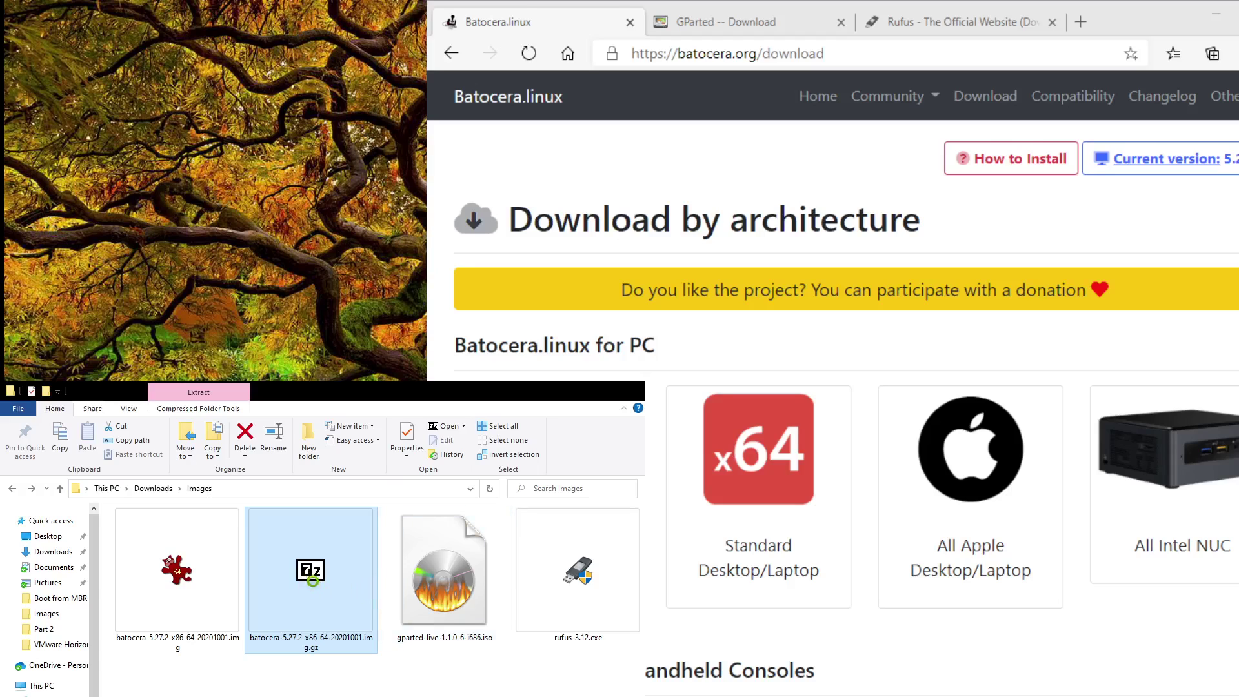
{"action": "double_click", "coordinate": [331, 558]}
{"action": "left_click", "coordinate": [164, 544]}
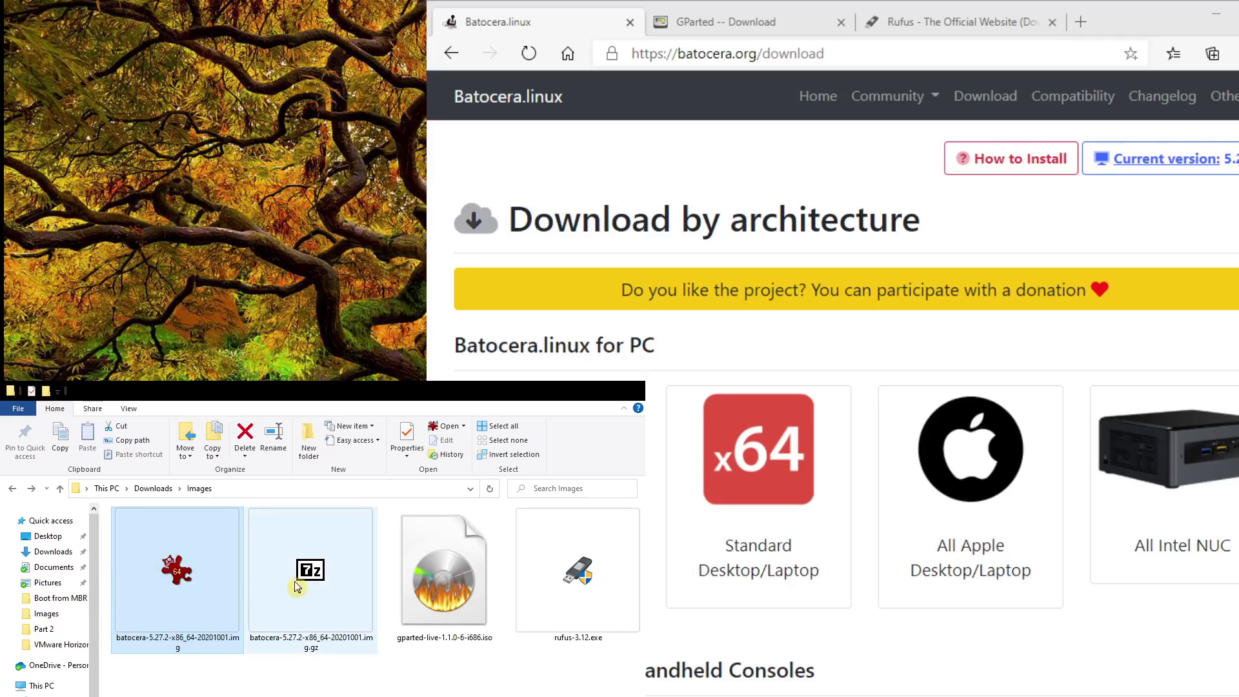
{"action": "double_click", "coordinate": [564, 565]}
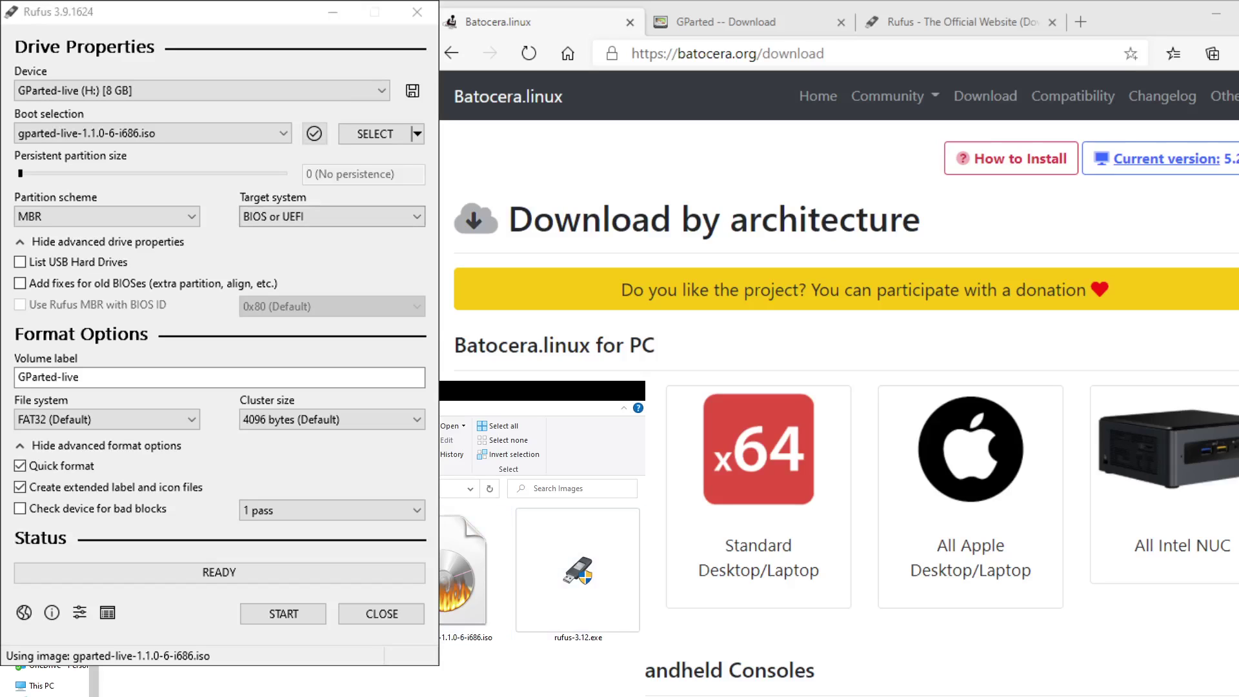
{"action": "left_click", "coordinate": [271, 36]}
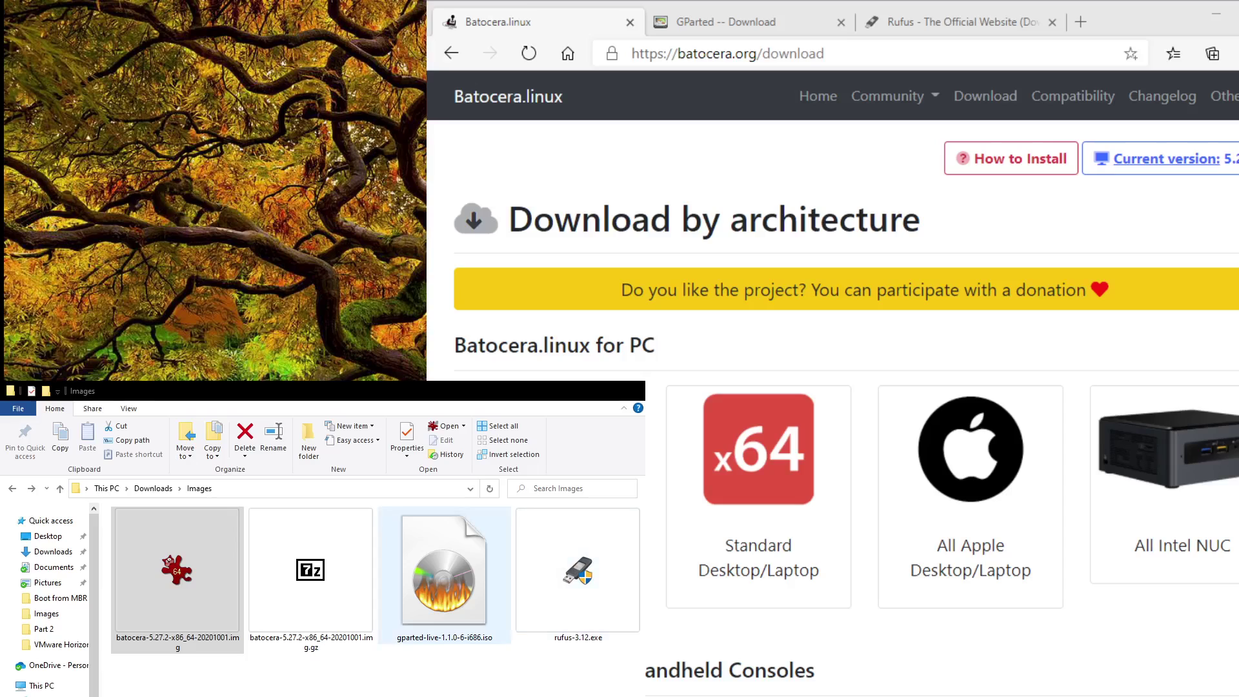
Open the uncompressed Batocera .img file, then reboot the PC from the GParted Live USB.
{"action": "left_click", "coordinate": [178, 573]}
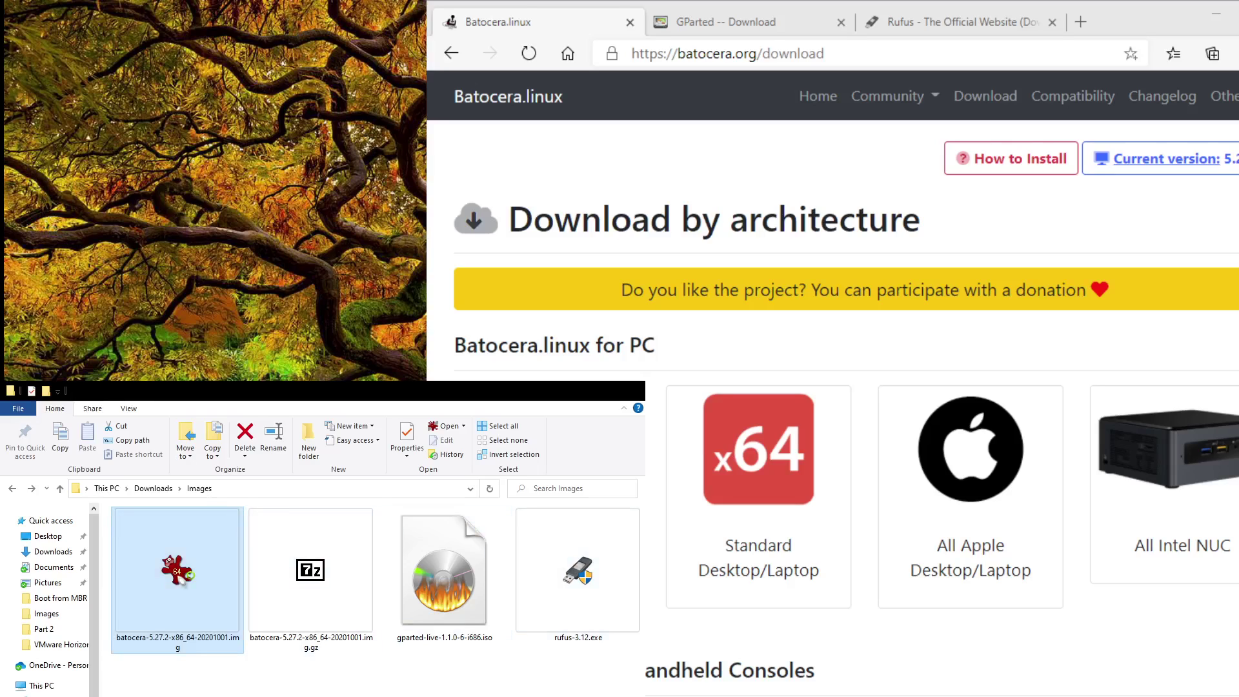
{"action": "double_click", "coordinate": [181, 577]}
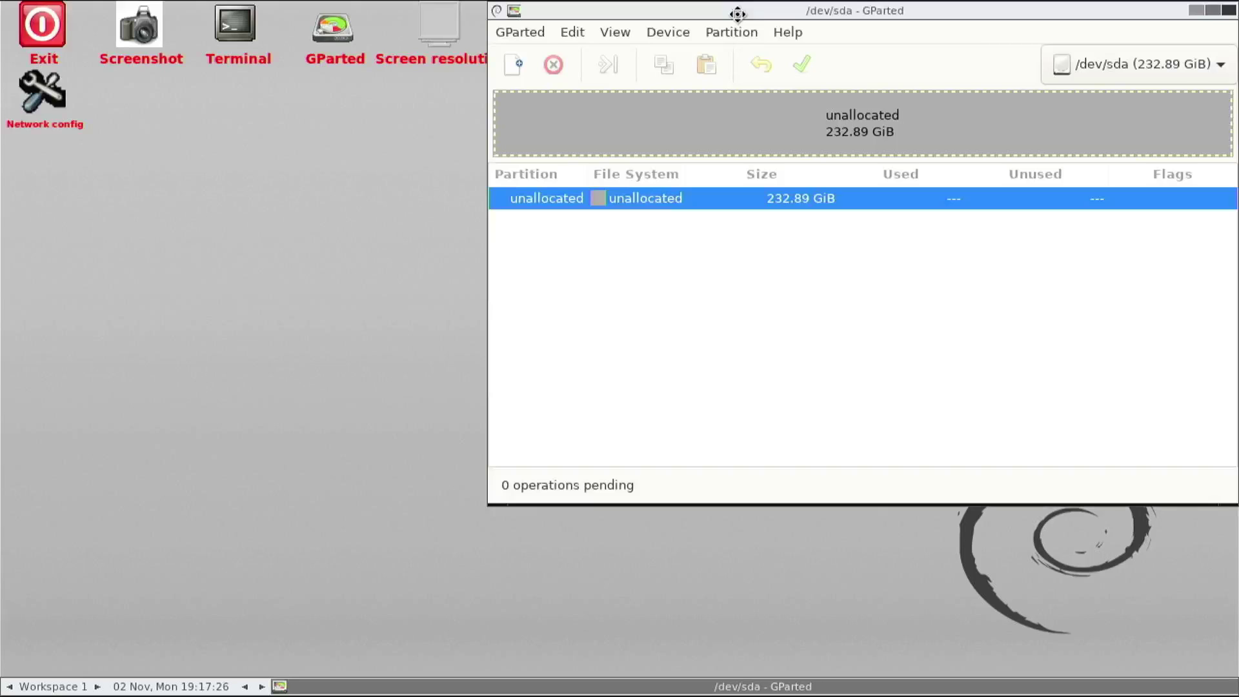
Show Device Information for /dev/sda, highlighting its gpt partition table and device path.
{"action": "left_click", "coordinate": [610, 34]}
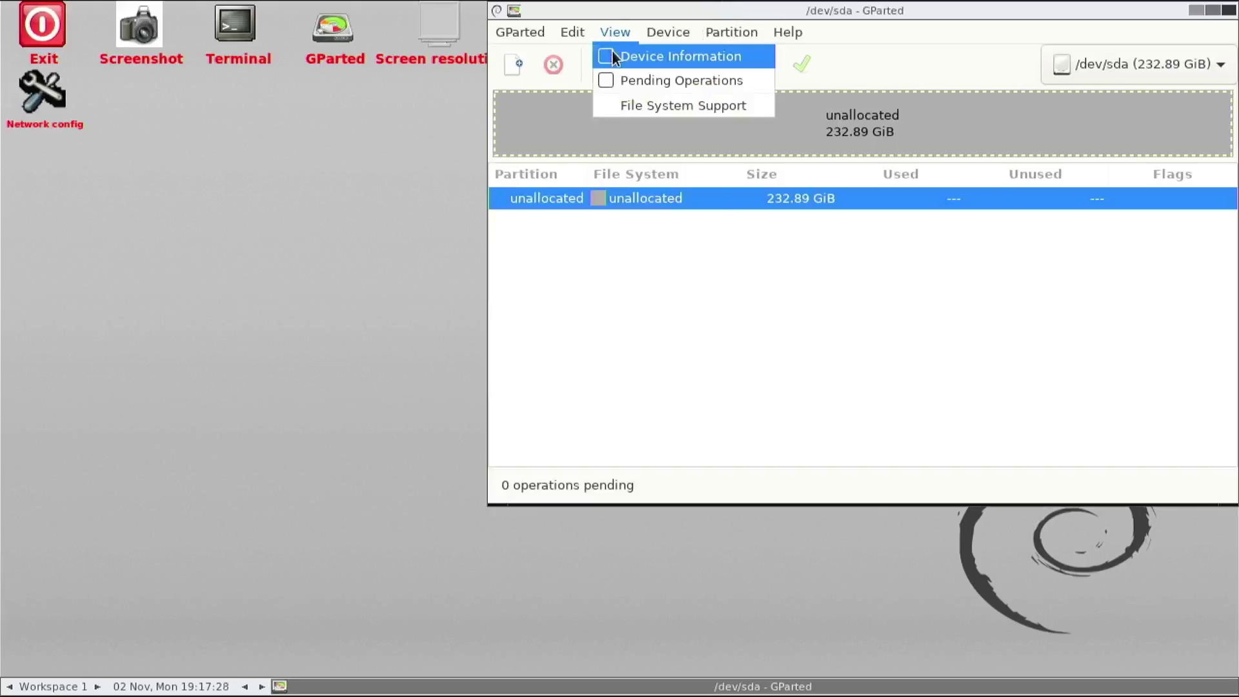
{"action": "left_click", "coordinate": [614, 56]}
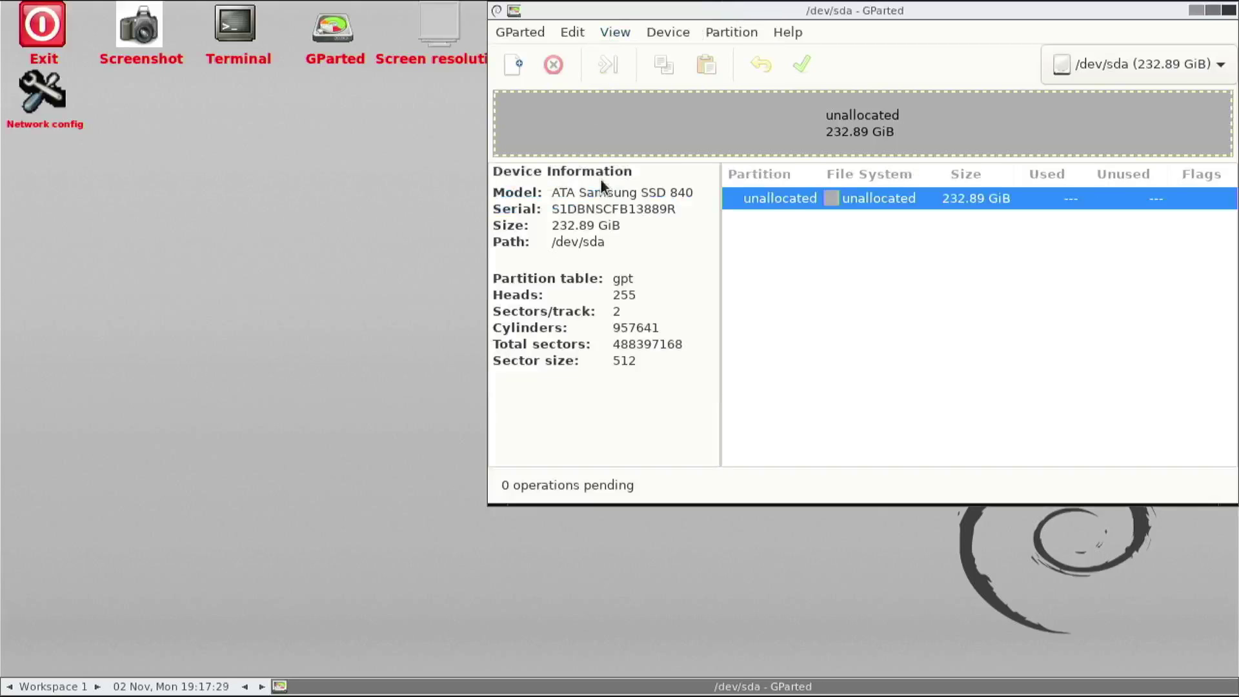
{"action": "double_click", "coordinate": [621, 279]}
{"action": "left_click_drag", "start_coordinate": [605, 243], "coordinate": [556, 240]}
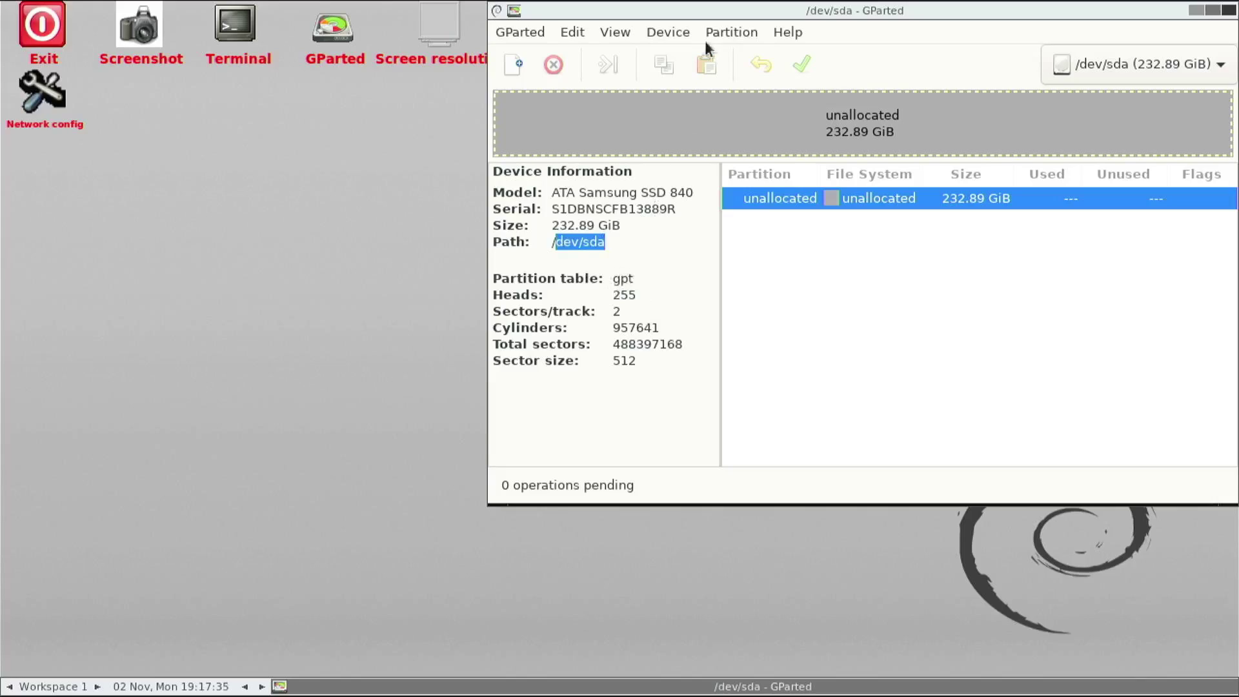
Replace the gpt table on /dev/sda with a new msdos partition table.
{"action": "left_click", "coordinate": [676, 36]}
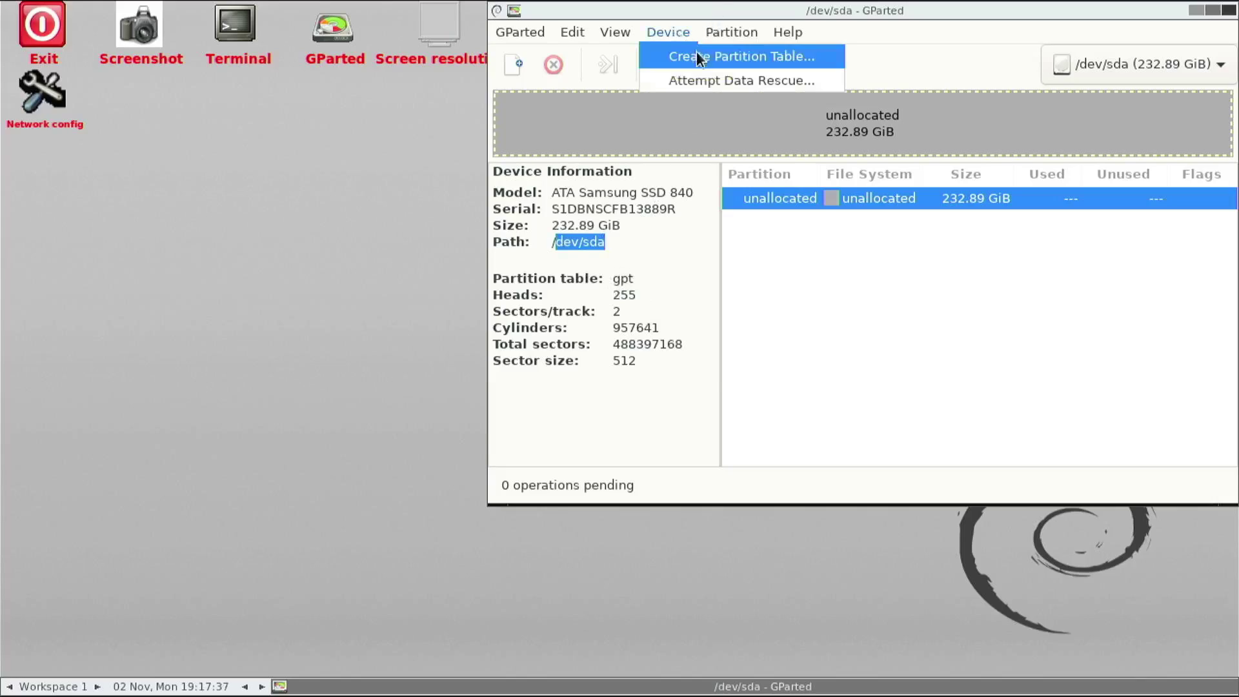
{"action": "left_click", "coordinate": [681, 52]}
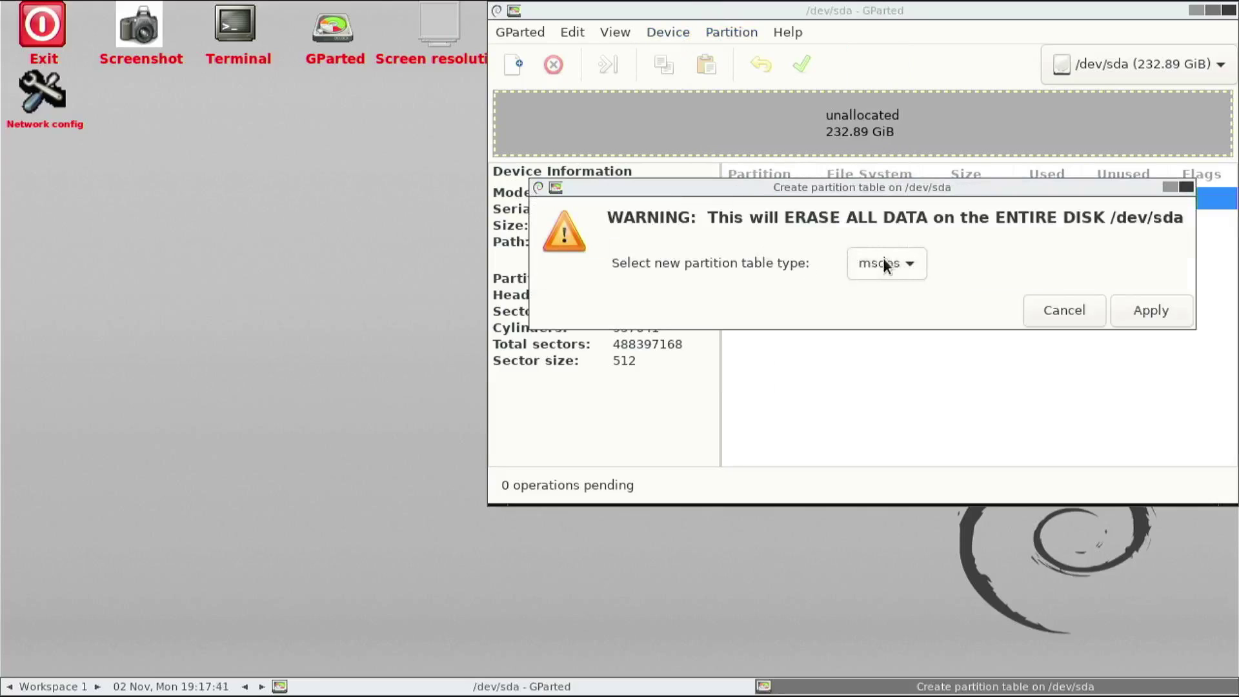
{"action": "left_click", "coordinate": [912, 271]}
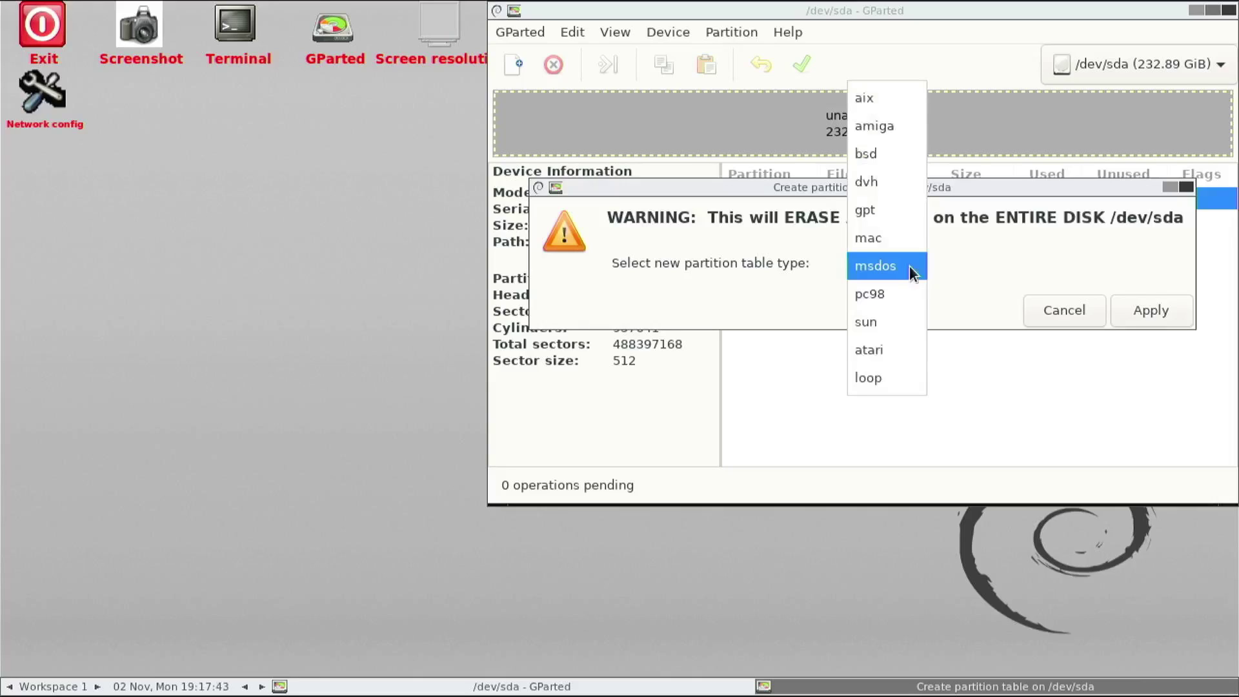
{"action": "left_click", "coordinate": [910, 268]}
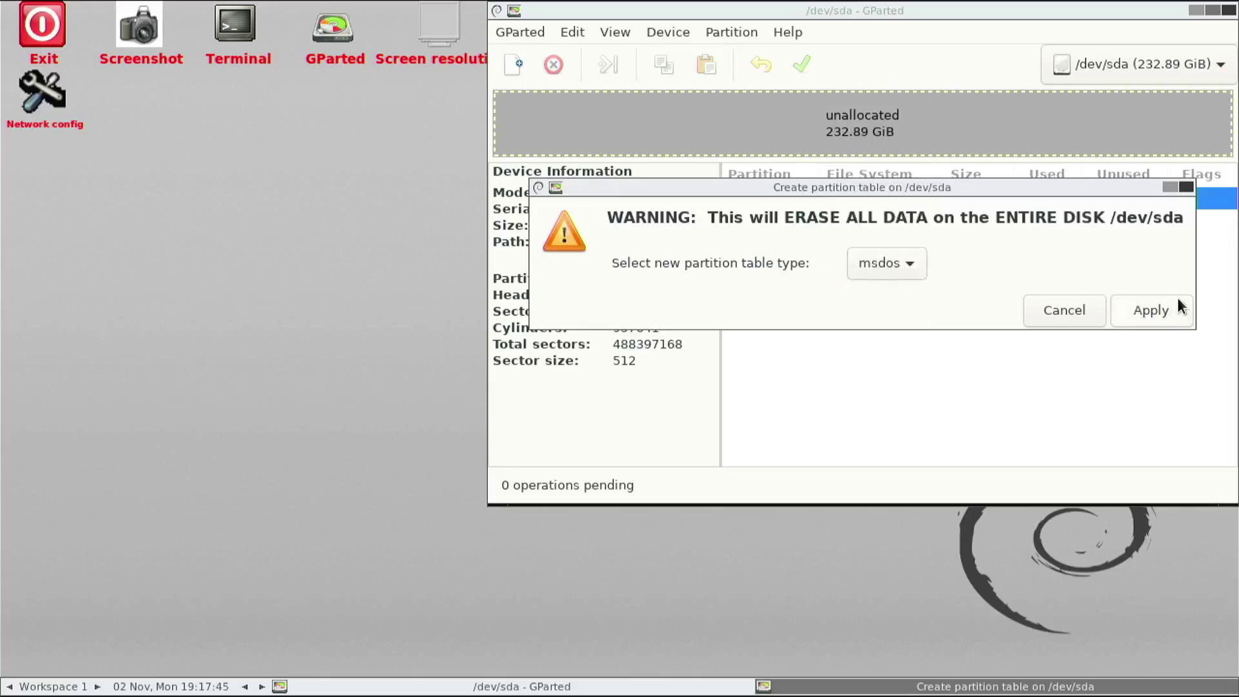
{"action": "left_click", "coordinate": [1152, 311]}
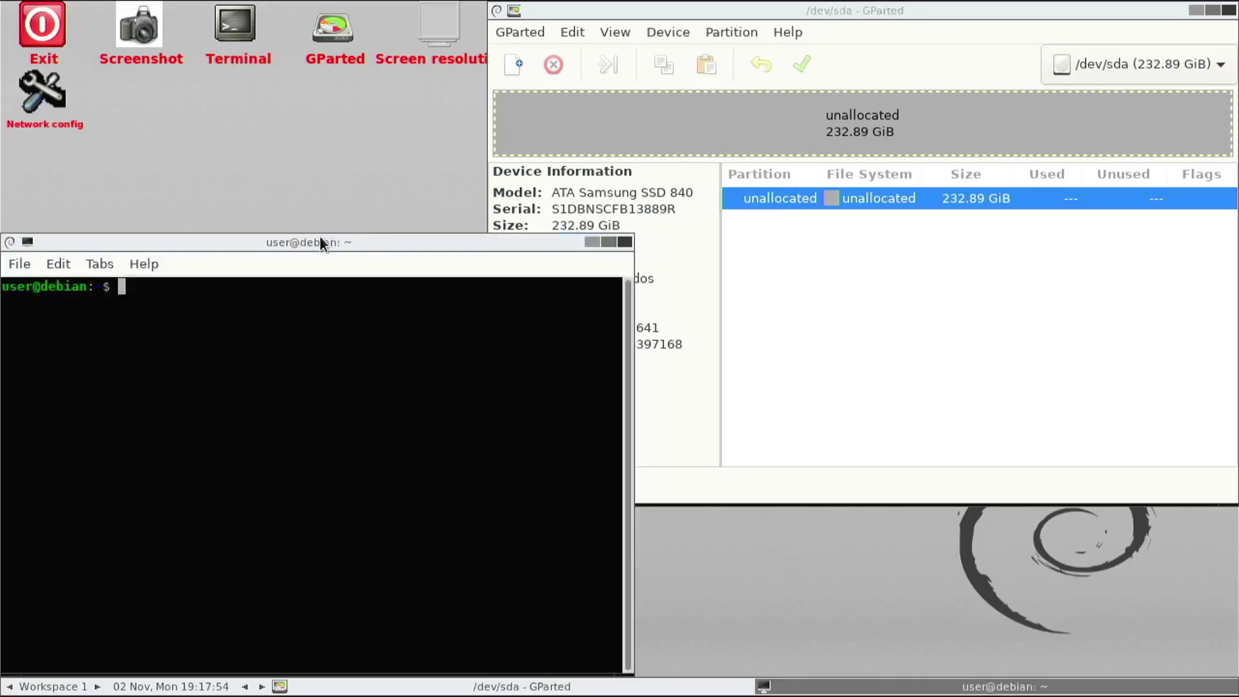
Enlarge the terminal window and open a root shell with sudo su.
{"action": "left_click_drag", "start_coordinate": [321, 242], "coordinate": [296, 36]}
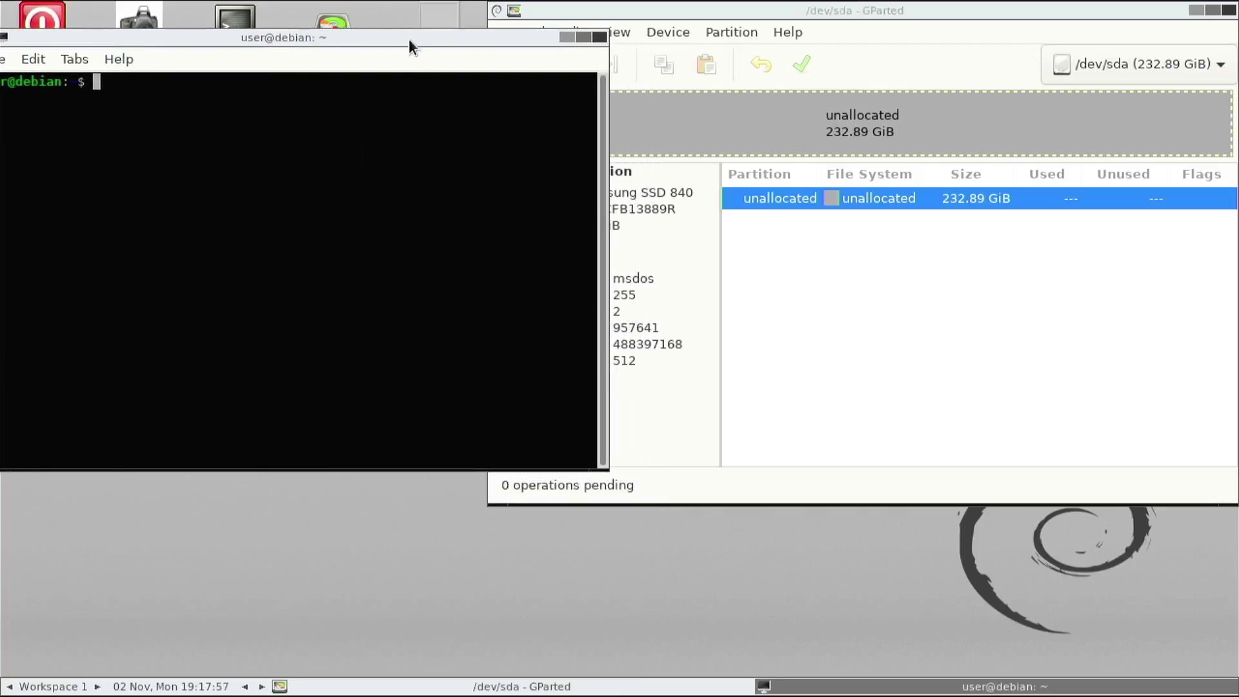
{"action": "left_click_drag", "start_coordinate": [409, 39], "coordinate": [435, 42]}
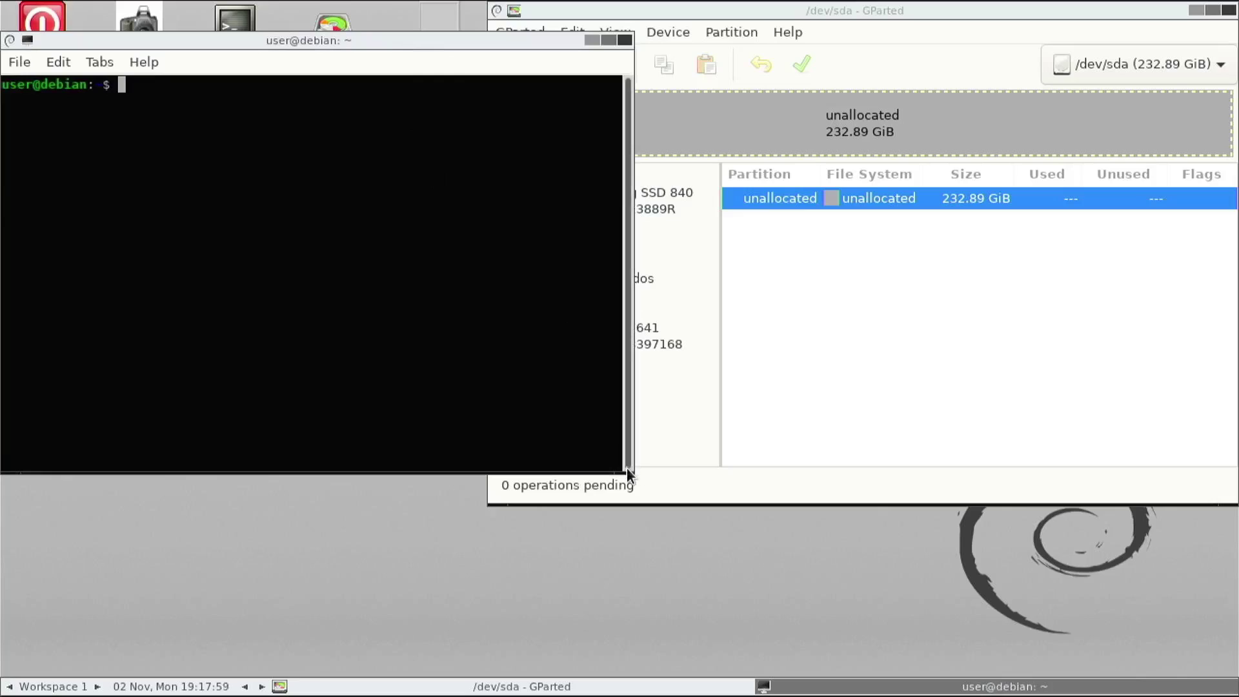
{"action": "left_click_drag", "start_coordinate": [627, 470], "coordinate": [851, 653]}
{"action": "type", "text": "su"}
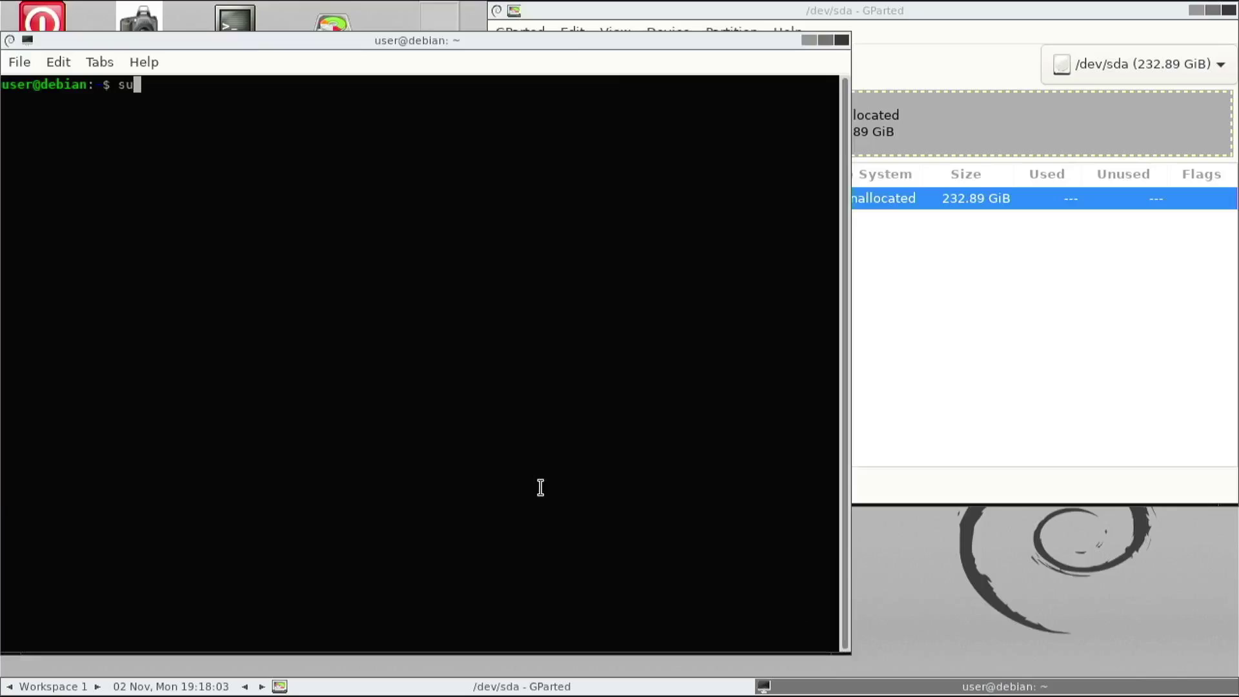
{"action": "type", "text": "do su"}
{"action": "key", "text": "Return"}
Attach the Batocera image as loop device /dev/loop1 using losetup --partscan --find --show.
{"action": "type", "text": "losetup --partscan --find --show "}
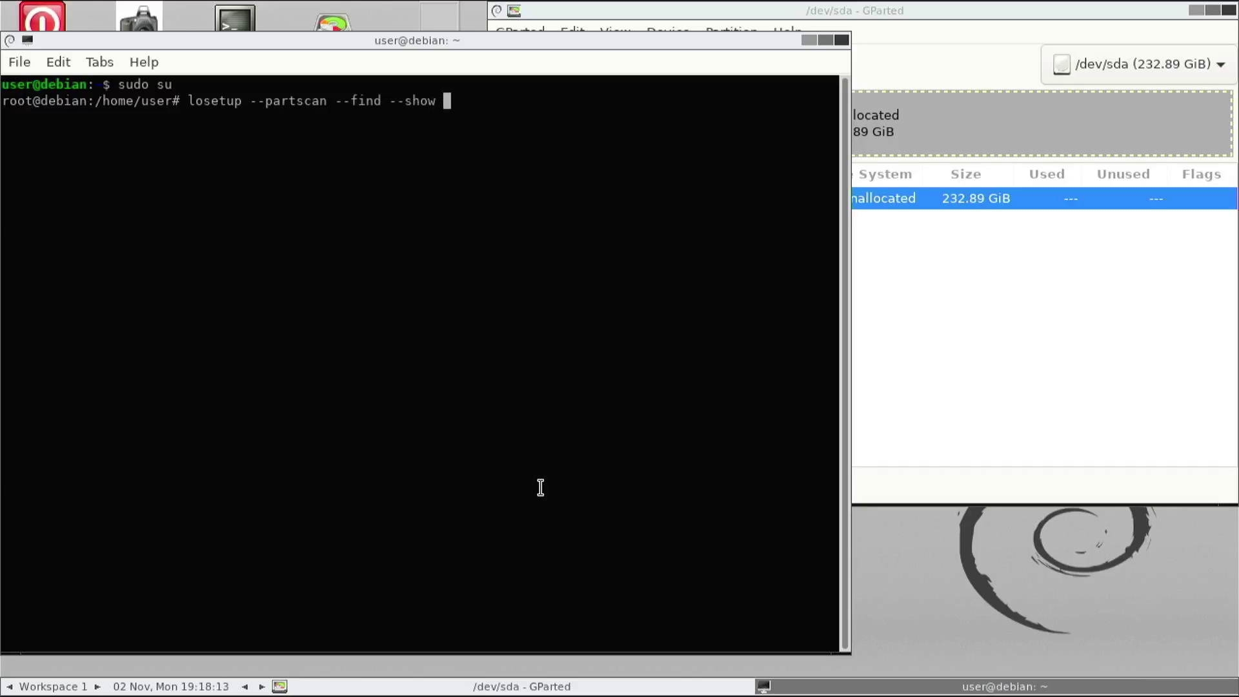
{"action": "type", "text": "/run/live/medium/ba"}
{"action": "key", "text": "Tab"}
{"action": "key", "text": "Return"}
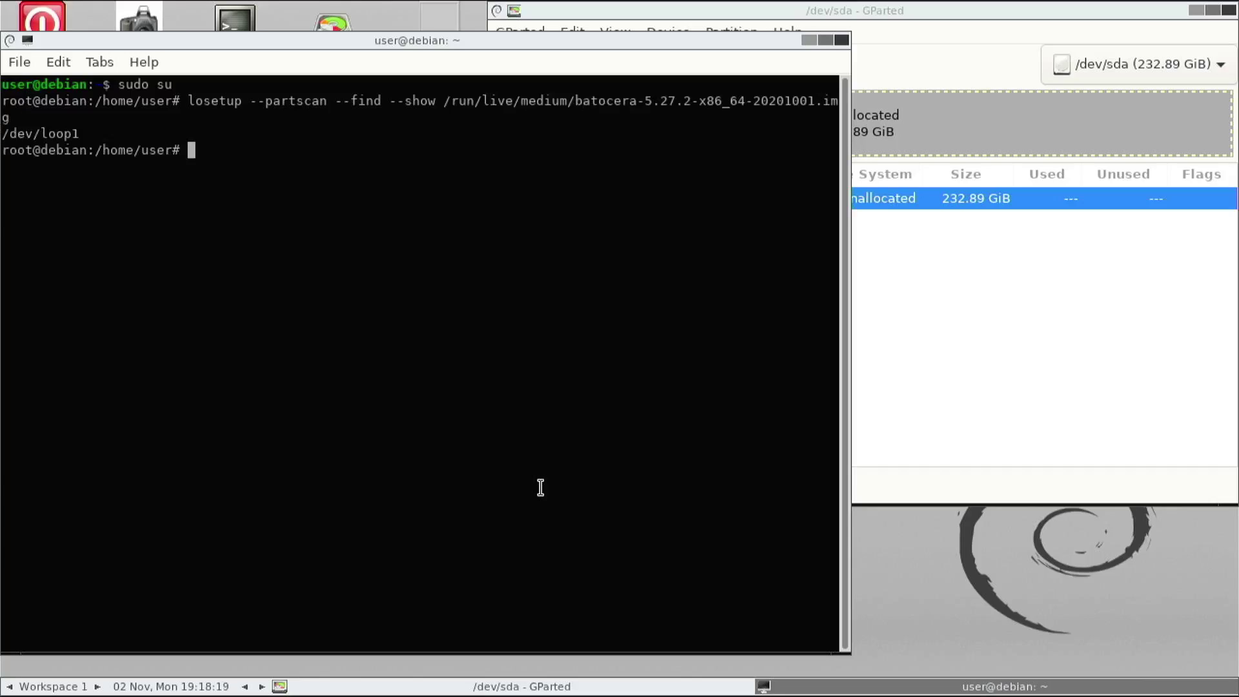
{"action": "double_click", "coordinate": [49, 129]}
{"action": "left_click", "coordinate": [290, 167]}
List /dev/loop1 with fdisk -l, showing a gpt label and a 3G first partition.
{"action": "type", "text": "fdisk -l /dev/loop1"}
{"action": "key", "text": "Return"}
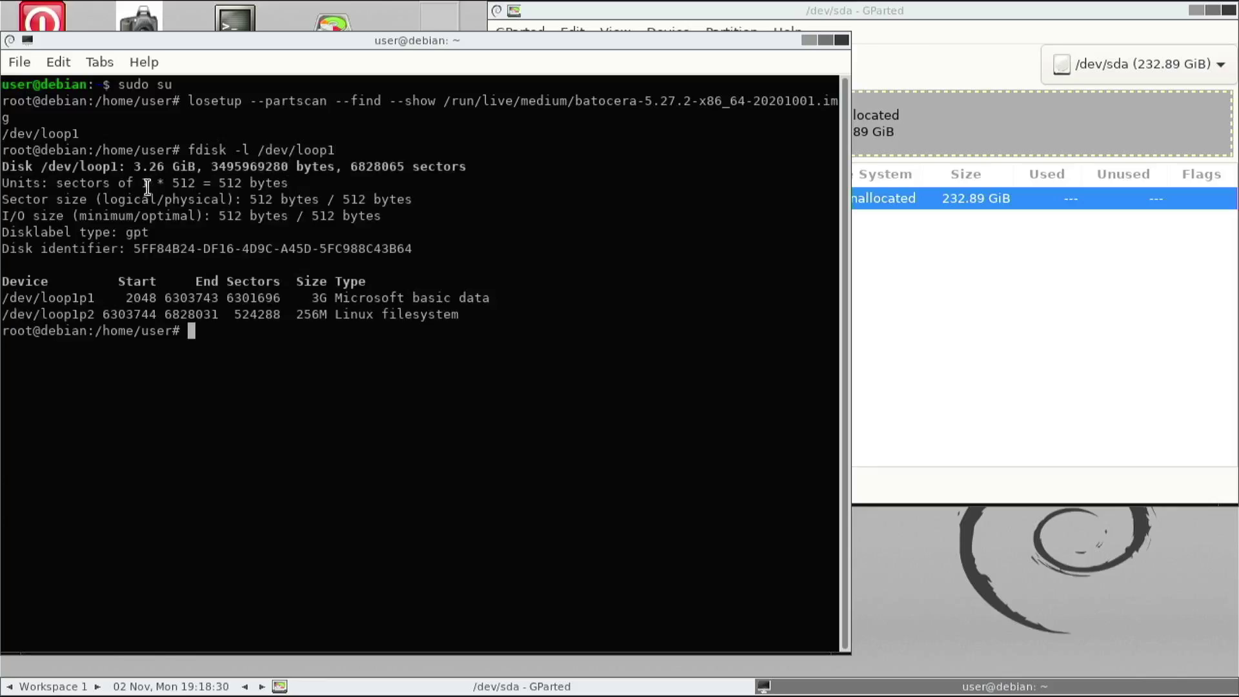
{"action": "double_click", "coordinate": [141, 231]}
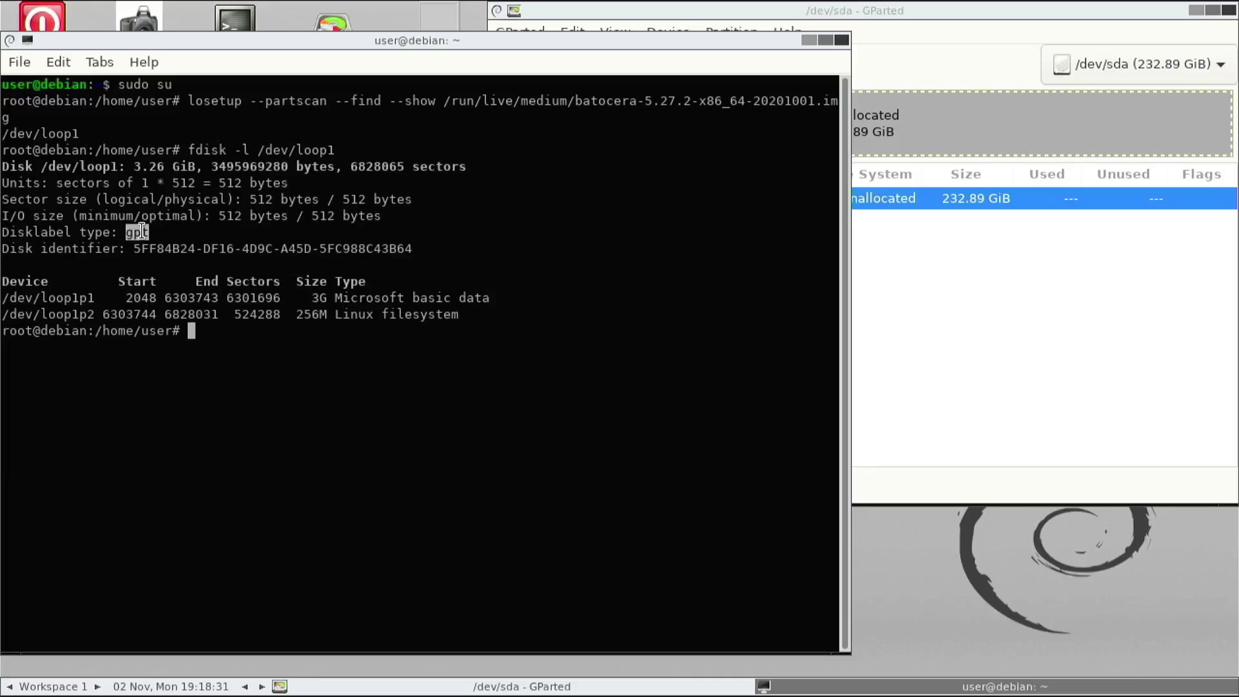
{"action": "left_click", "coordinate": [329, 297]}
{"action": "double_click", "coordinate": [319, 298]}
Queue a 3200 MiB fat32 first partition in the unallocated space on /dev/sda.
{"action": "left_click", "coordinate": [988, 125]}
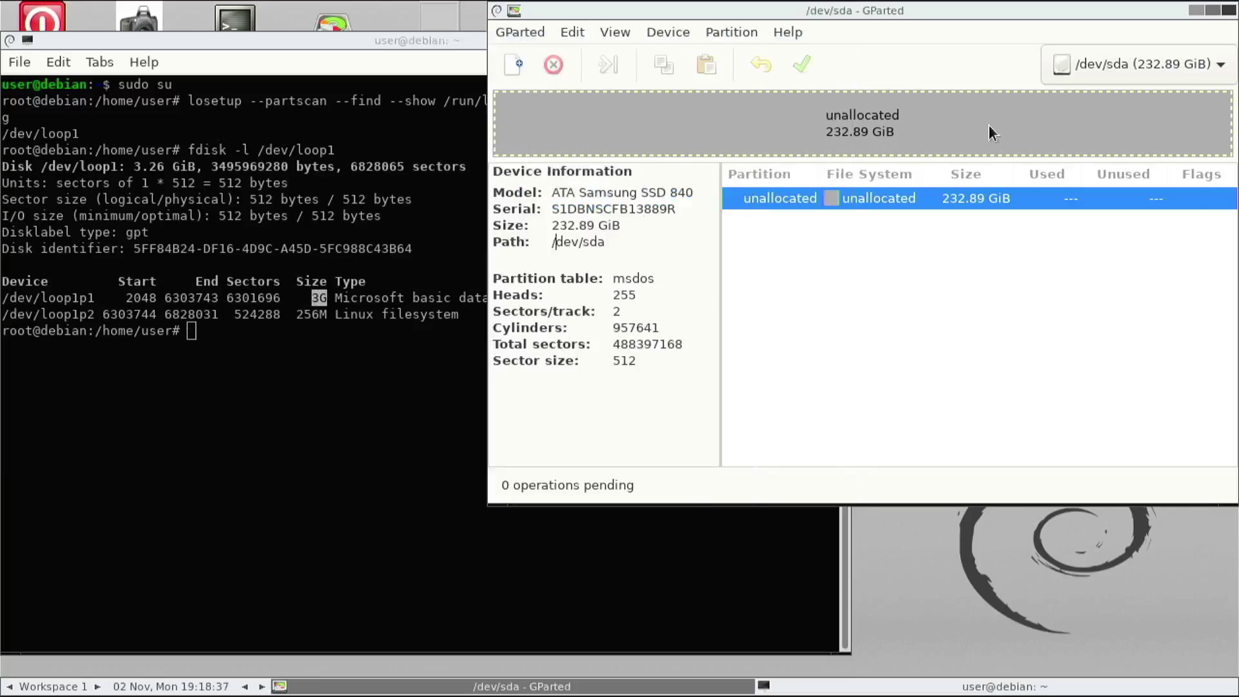
{"action": "right_click", "coordinate": [989, 125]}
{"action": "left_click", "coordinate": [1010, 137]}
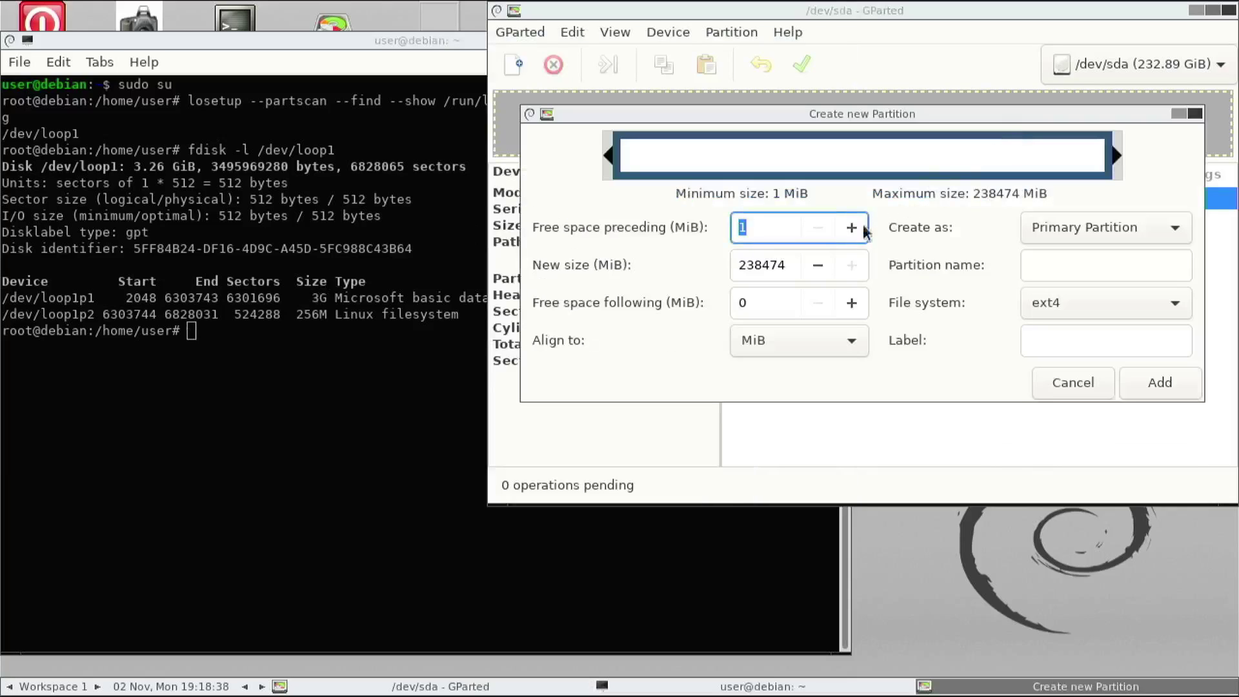
{"action": "left_click", "coordinate": [770, 265]}
{"action": "double_click", "coordinate": [770, 264]}
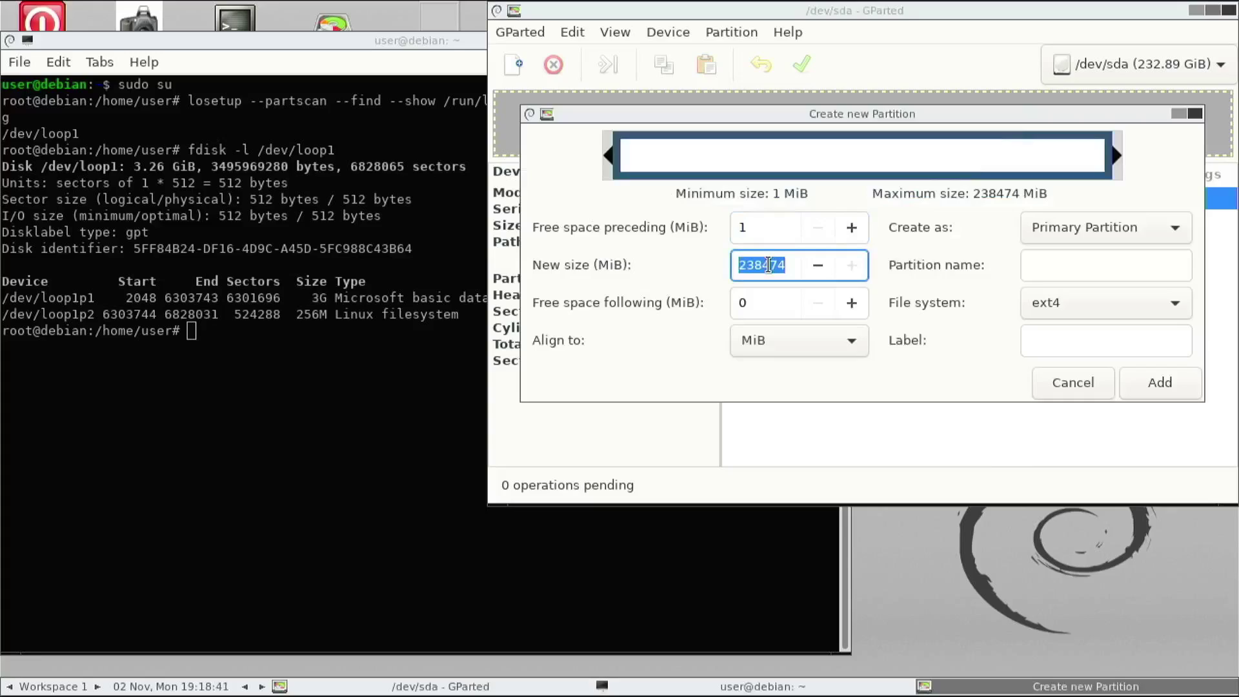
{"action": "type", "text": "3200"}
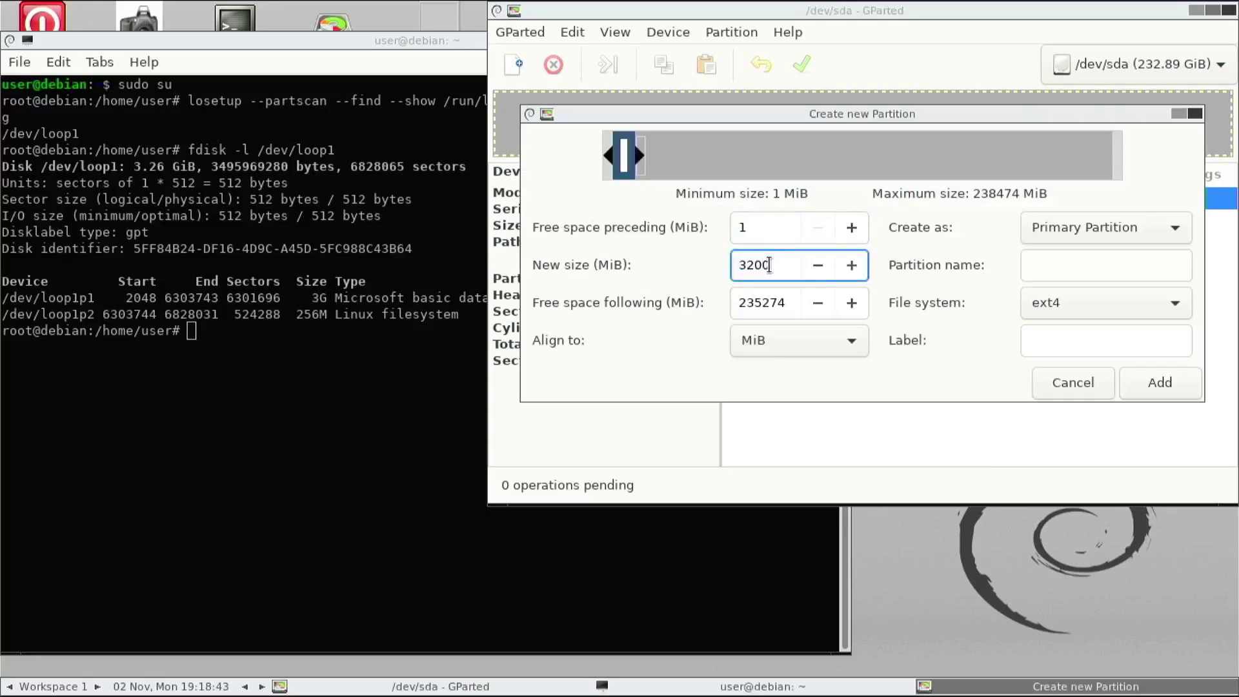
{"action": "left_click", "coordinate": [1065, 304]}
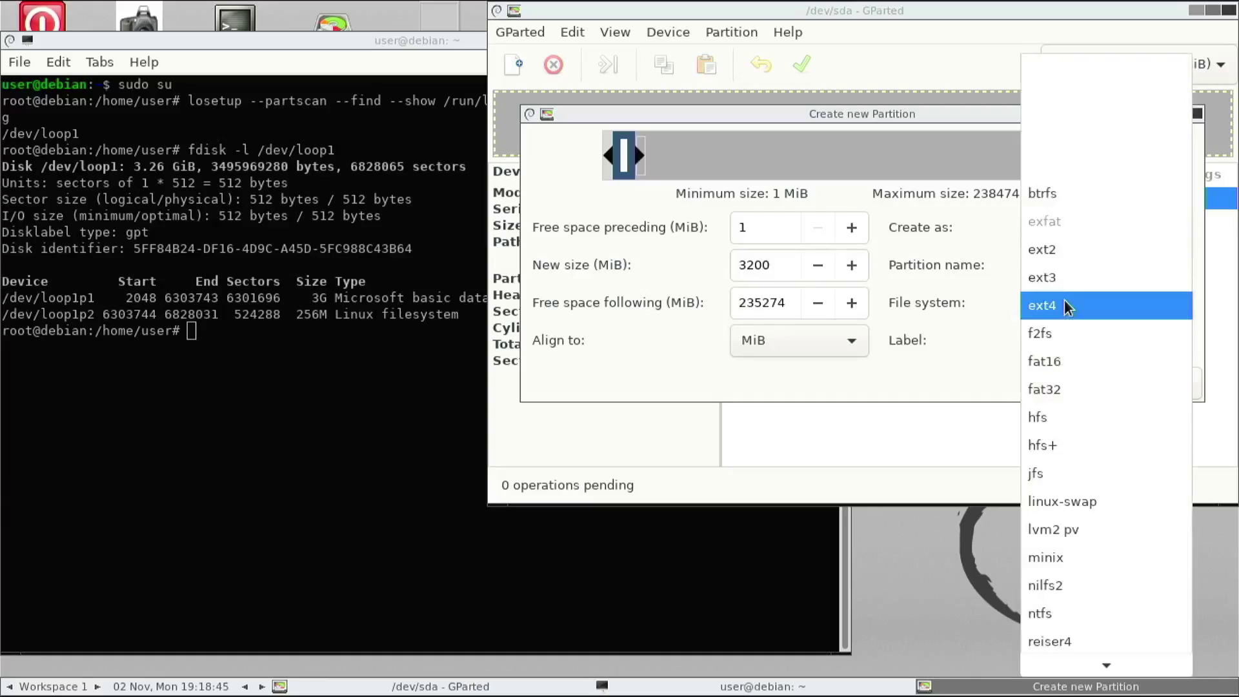
{"action": "left_click", "coordinate": [1086, 385]}
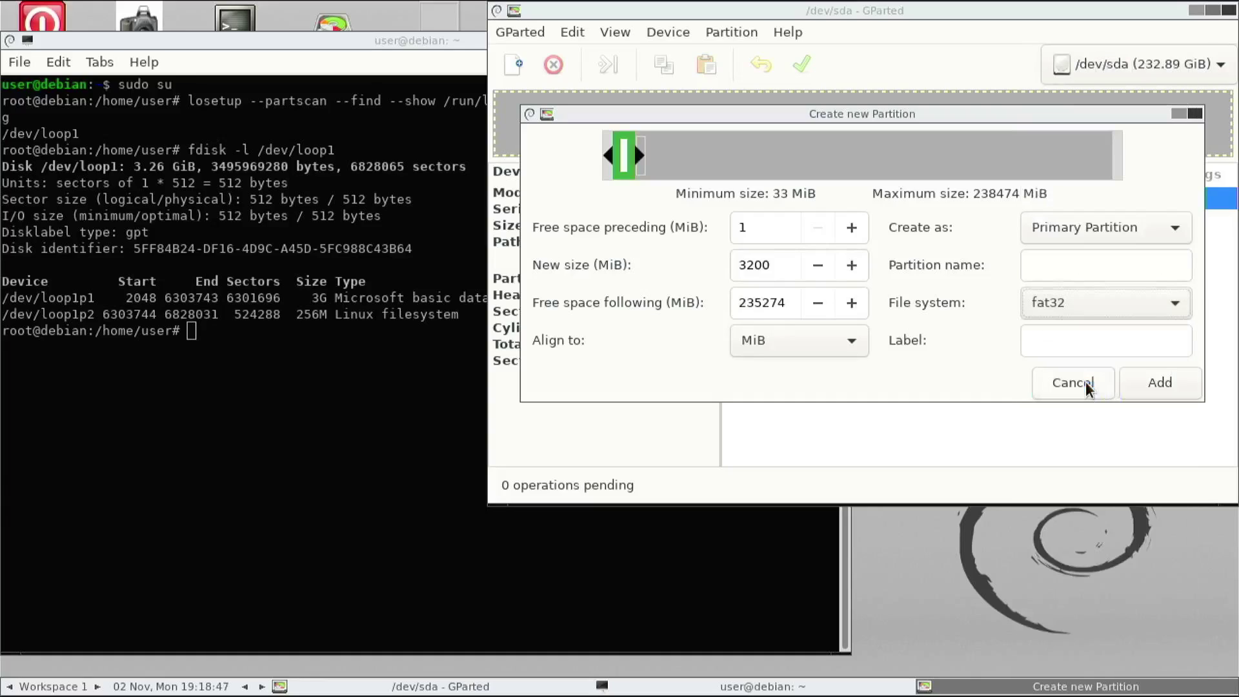
{"action": "left_click", "coordinate": [1152, 381]}
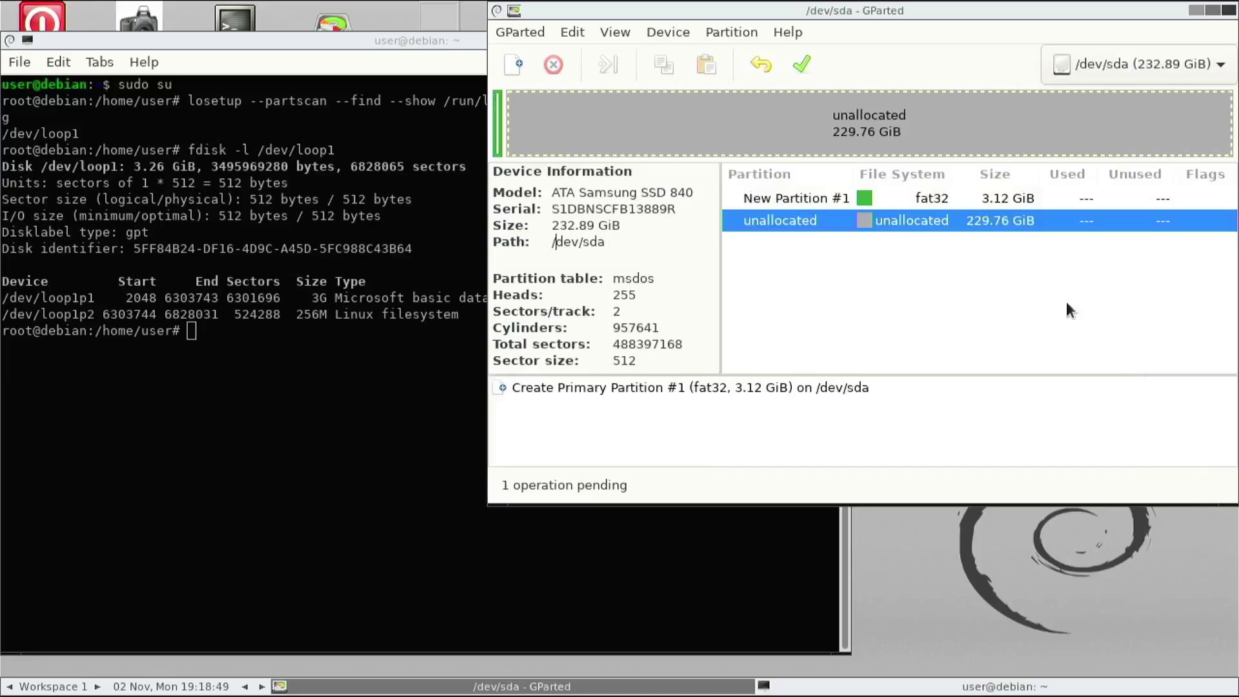
Queue an ext4 second partition filling the remaining unallocated space.
{"action": "right_click", "coordinate": [920, 217]}
{"action": "left_click", "coordinate": [924, 237]}
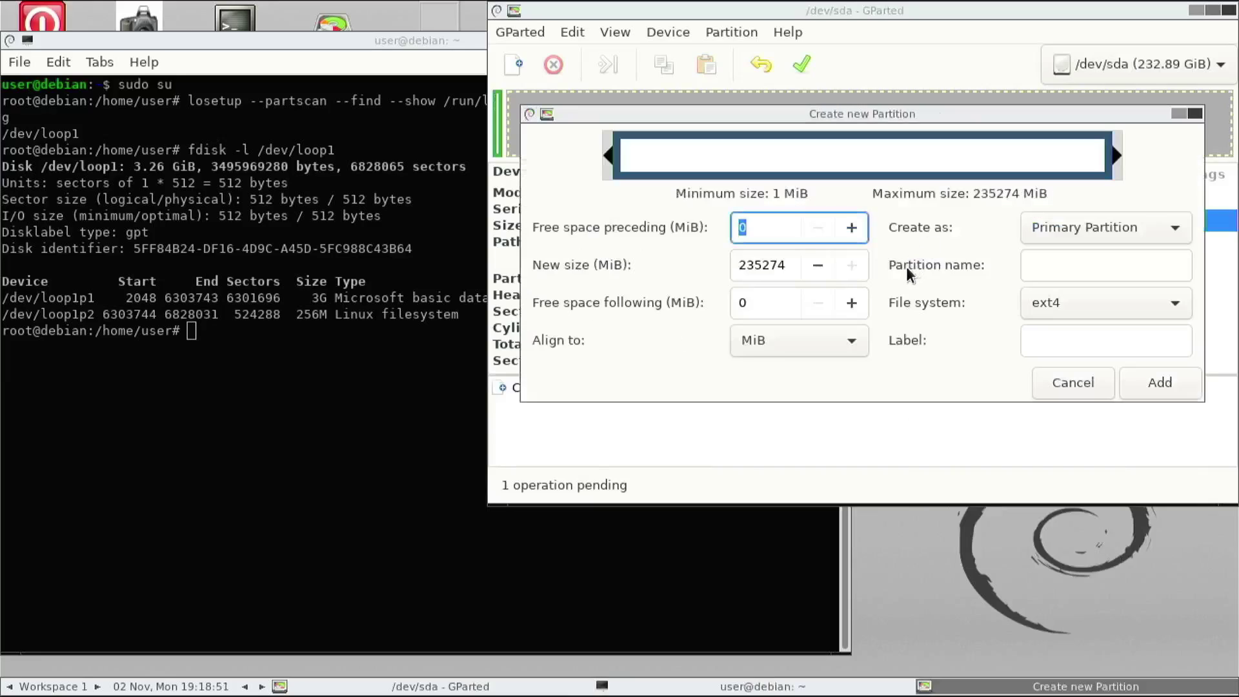
{"action": "left_click", "coordinate": [1156, 382]}
Apply both partition operations and expand the details of each one.
{"action": "left_click", "coordinate": [803, 67]}
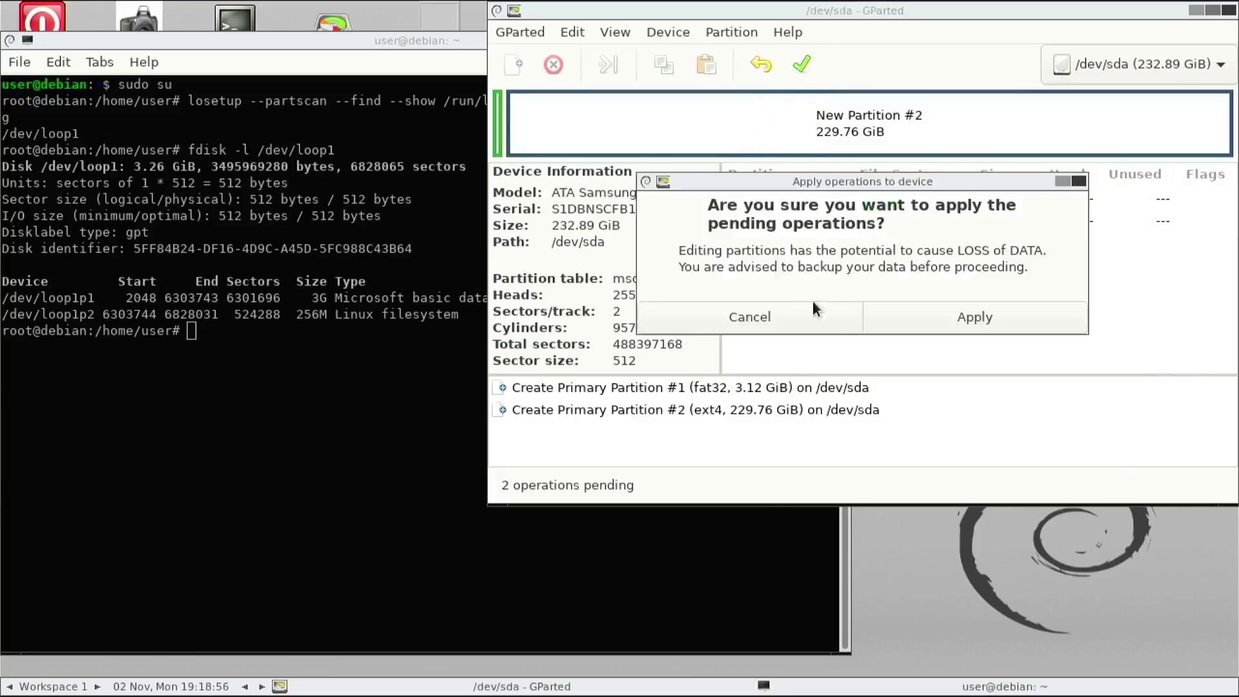
{"action": "left_click", "coordinate": [938, 311]}
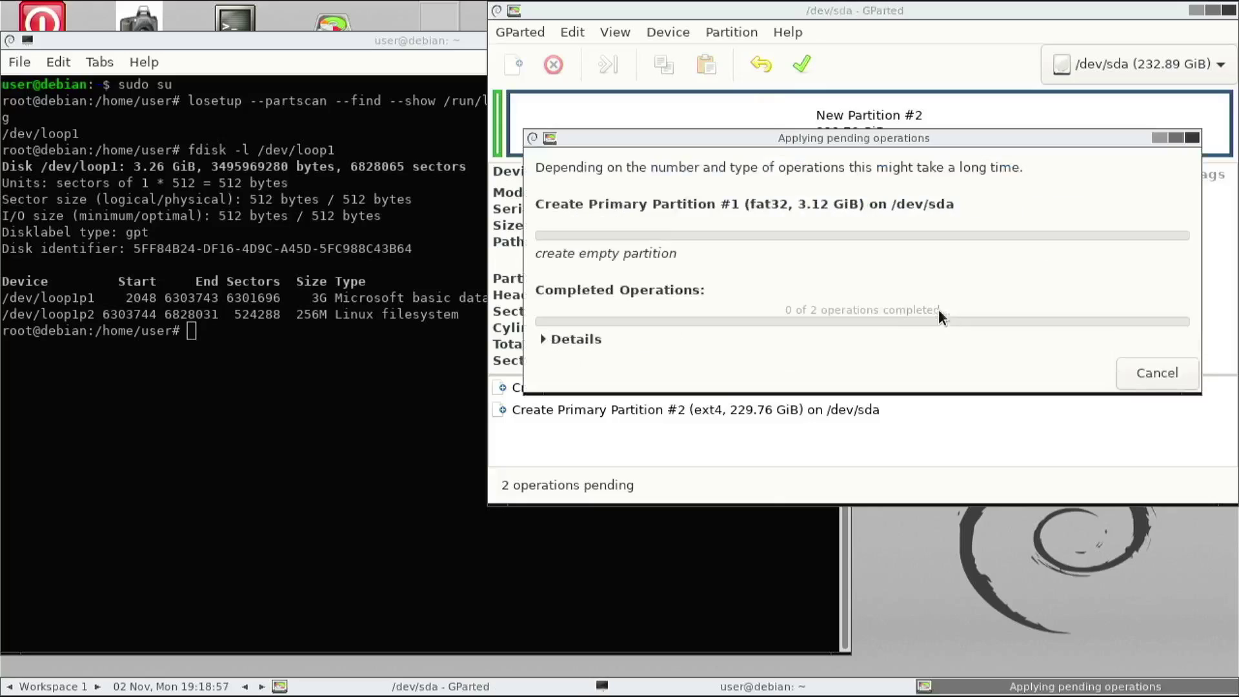
{"action": "left_click", "coordinate": [544, 339]}
{"action": "left_click", "coordinate": [546, 383]}
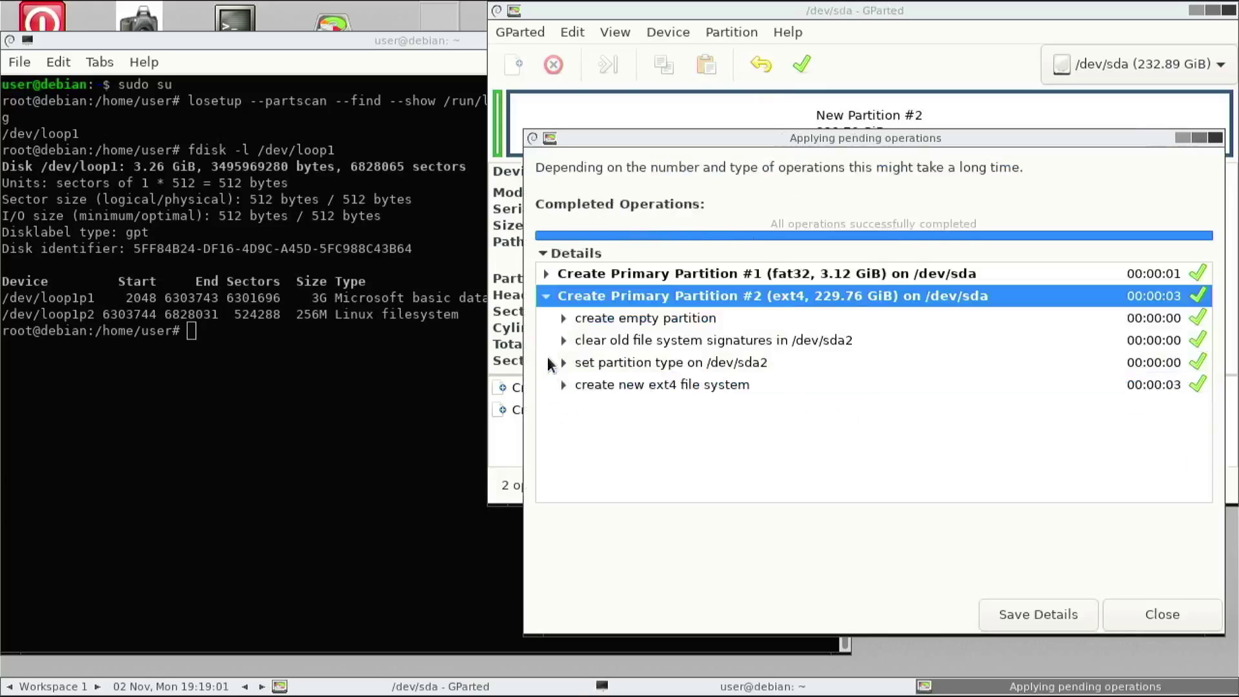
{"action": "left_click", "coordinate": [542, 275]}
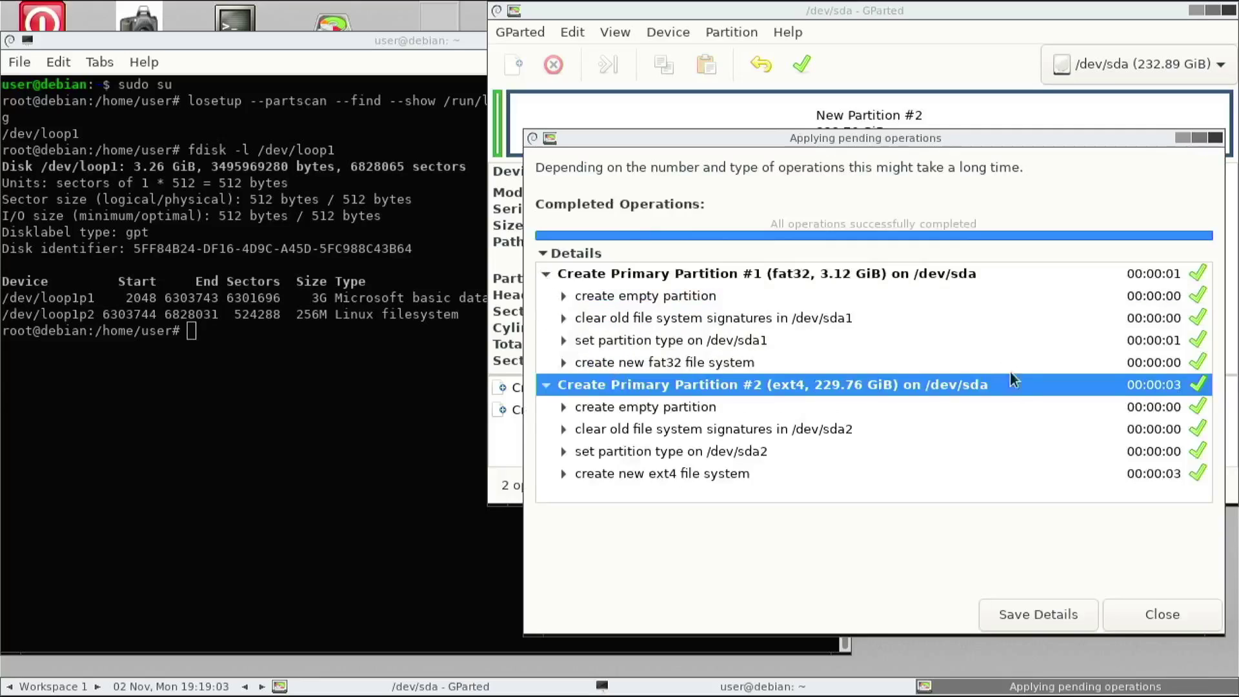
Copy /dev/loop1p1 onto /dev/sda1 with dd if=/dev/loop1p1 of=/dev/sda1 status=progress.
{"action": "left_click", "coordinate": [1175, 615]}
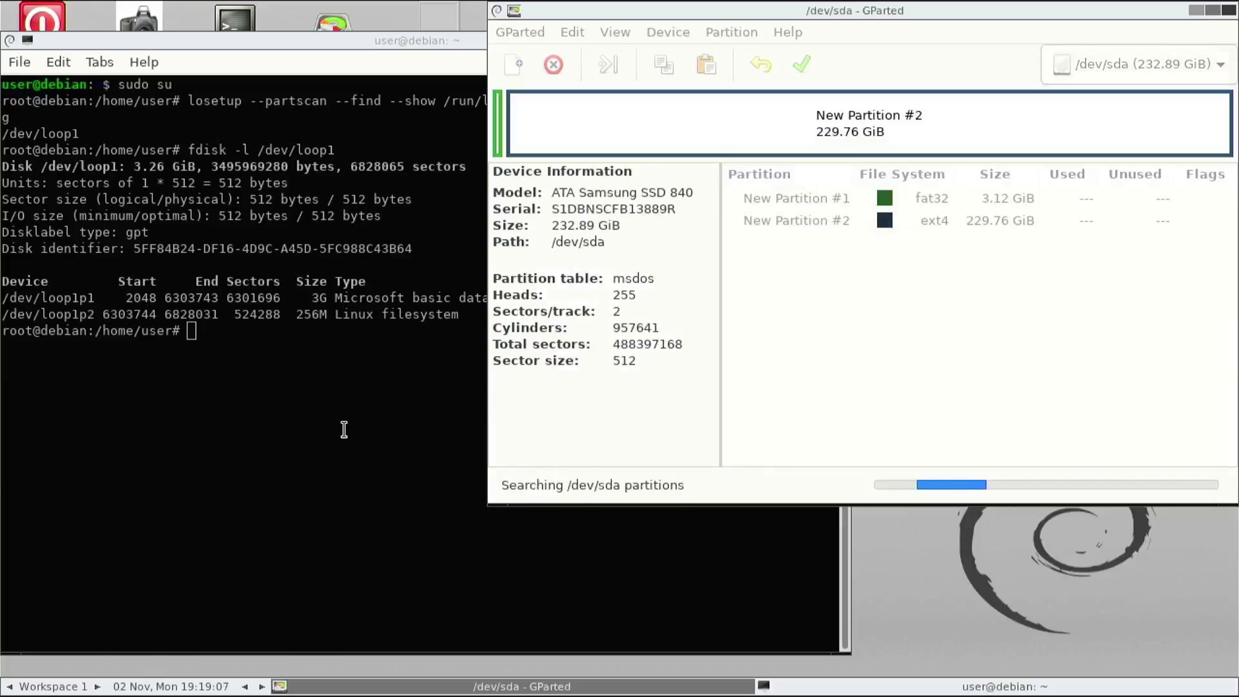
{"action": "left_click", "coordinate": [331, 431]}
{"action": "type", "text": "dd if=/dev/l"}
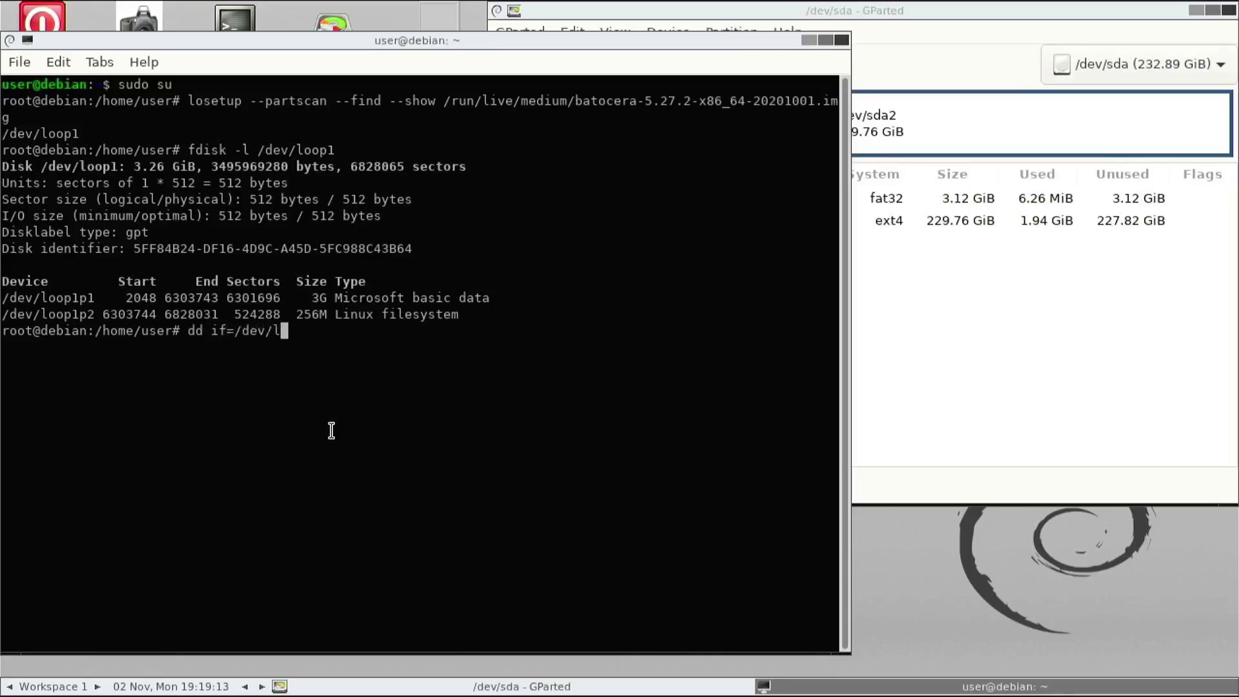
{"action": "type", "text": "oop1p1 /"}
{"action": "key", "text": "BackSpace"}
{"action": "type", "text": "of=/dev/sda1 "}
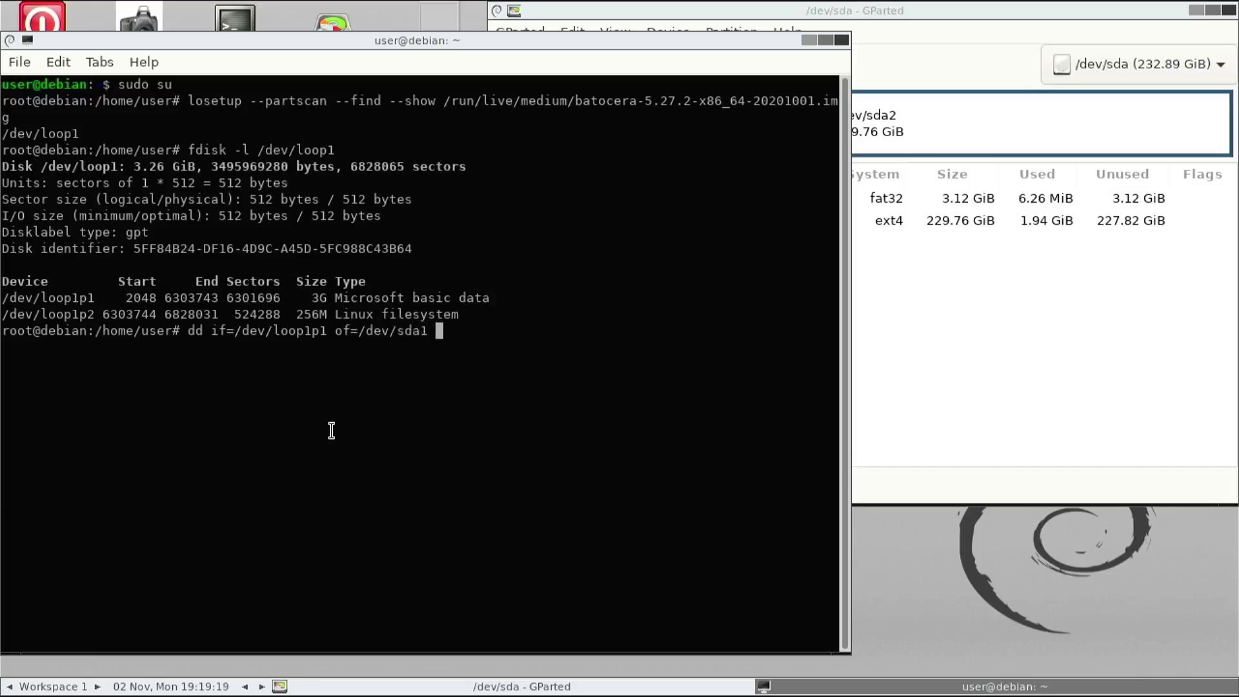
{"action": "type", "text": "status=prog"}
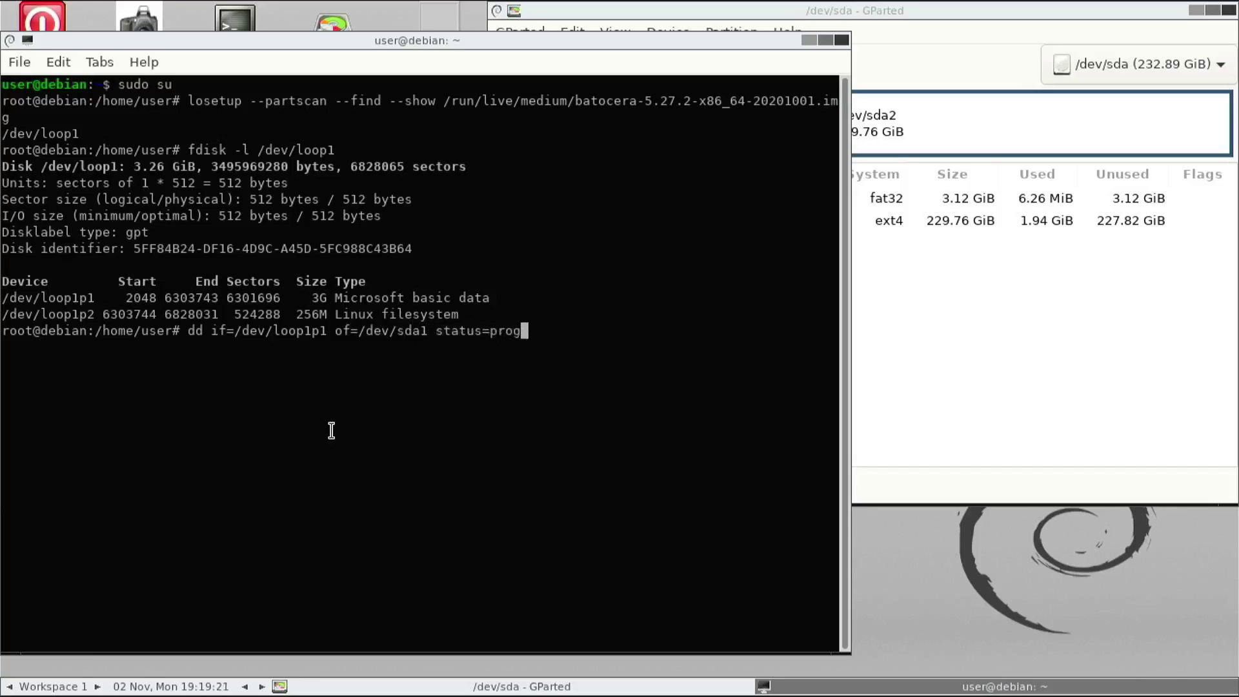
{"action": "type", "text": "ress"}
{"action": "key", "text": "Return"}
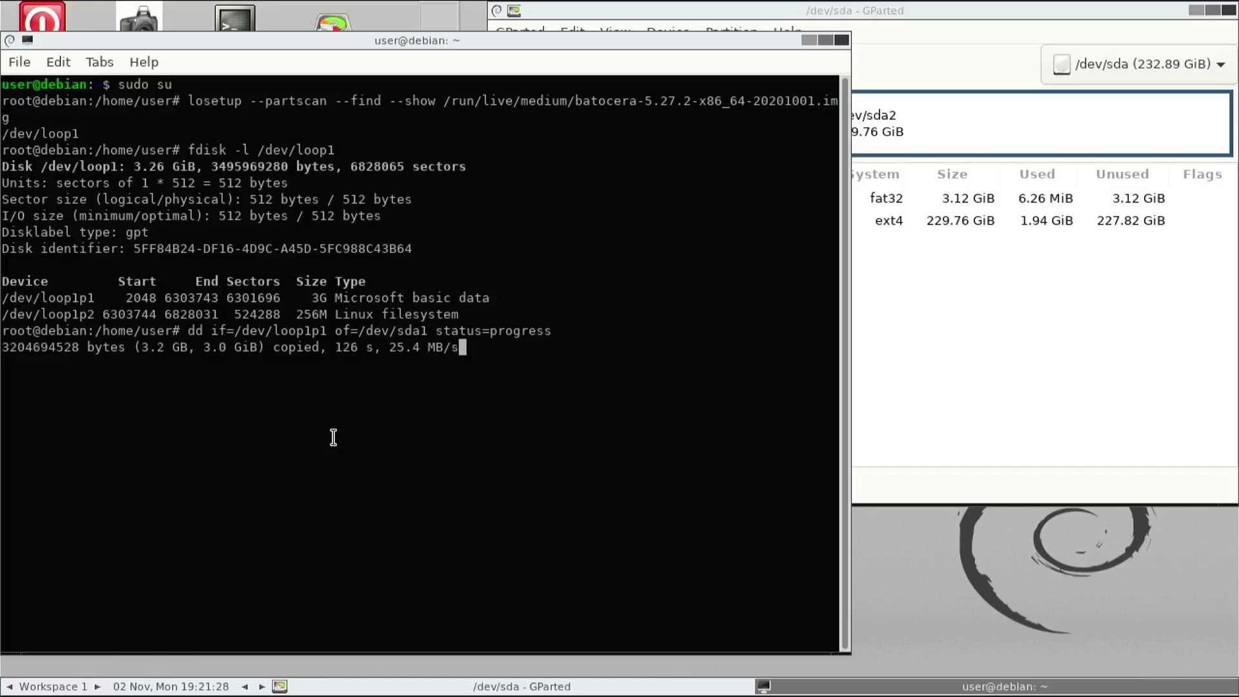
Rerun the dd command with loop1p2 and sda2 to copy the 256 MiB second partition.
{"action": "key", "text": "Up"}
{"action": "key", "text": "Left"}
{"action": "key", "text": "Left"}
{"action": "key", "text": "Left"}
{"action": "key", "text": "Left"}
{"action": "key", "text": "Left"}
{"action": "key", "text": "Left"}
{"action": "key", "text": "Left"}
{"action": "key", "text": "Left"}
{"action": "key", "text": "Left"}
{"action": "key", "text": "Left"}
{"action": "key", "text": "Left"}
{"action": "key", "text": "Left"}
{"action": "key", "text": "Left"}
{"action": "key", "text": "Left"}
{"action": "key", "text": "Left"}
{"action": "key", "text": "Left"}
{"action": "key", "text": "Left"}
{"action": "key", "text": "Left"}
{"action": "key", "text": "Left"}
{"action": "key", "text": "Left"}
{"action": "key", "text": "BackSpace"}
{"action": "type", "text": "2"}
{"action": "key", "text": "Right"}
{"action": "key", "text": "Right"}
{"action": "key", "text": "Right"}
{"action": "key", "text": "Right"}
{"action": "key", "text": "Right"}
{"action": "key", "text": "Right"}
{"action": "key", "text": "Right"}
{"action": "key", "text": "Right"}
{"action": "key", "text": "Right"}
{"action": "key", "text": "Right"}
{"action": "key", "text": "Right"}
{"action": "key", "text": "Right"}
{"action": "key", "text": "Right"}
{"action": "key", "text": "Right"}
{"action": "key", "text": "Right"}
{"action": "key", "text": "Left"}
{"action": "key", "text": "Left"}
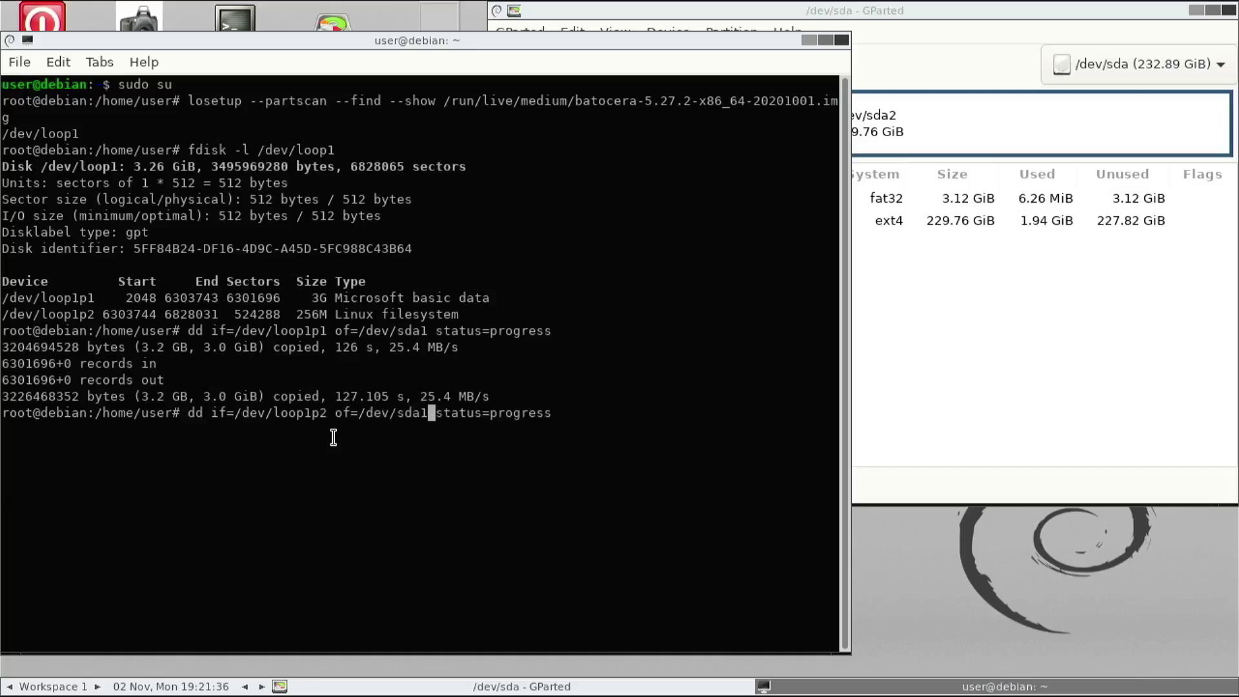
{"action": "key", "text": "BackSpace"}
{"action": "type", "text": "2"}
{"action": "key", "text": "Return"}
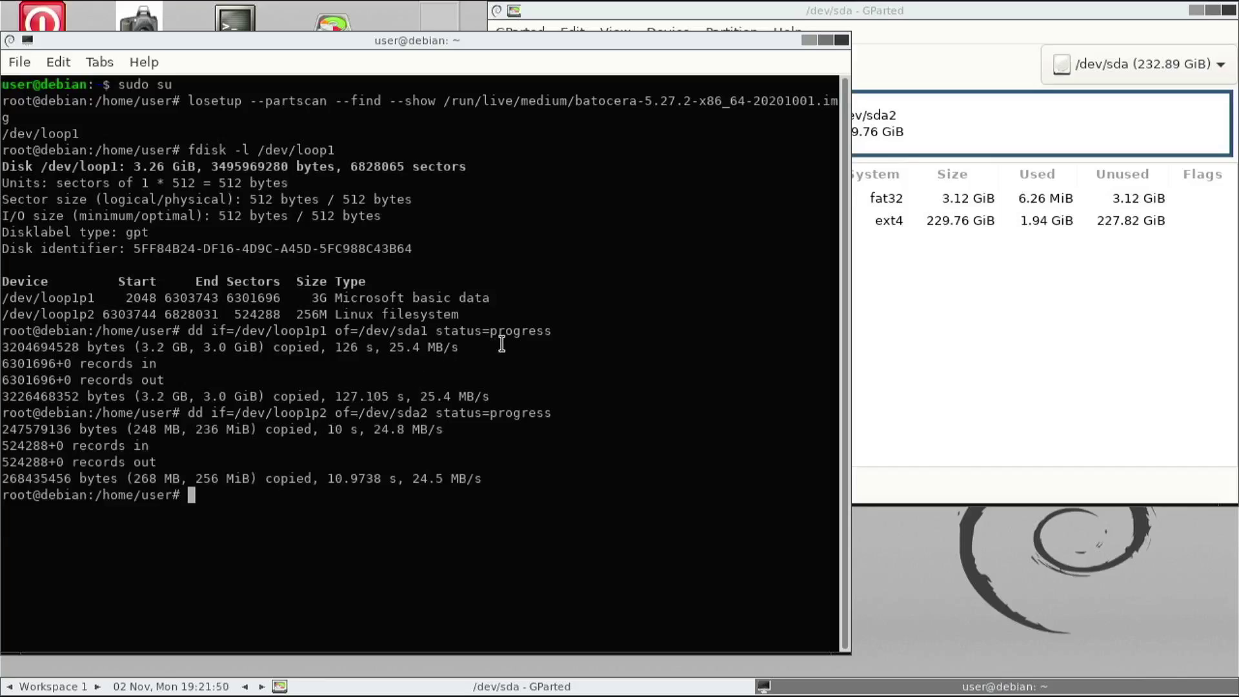
Refresh devices in GParted to show the copied BATOCERA and SHARE partitions.
{"action": "left_click", "coordinate": [926, 299]}
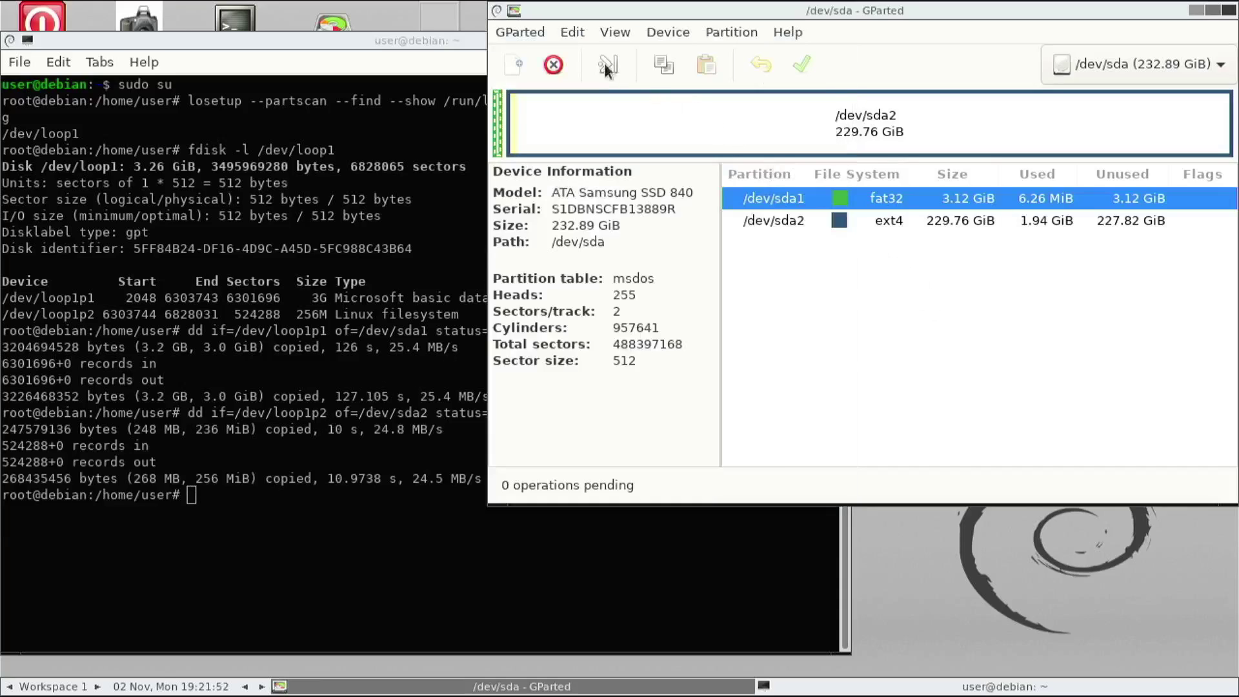
{"action": "left_click", "coordinate": [498, 33]}
{"action": "left_click", "coordinate": [521, 55]}
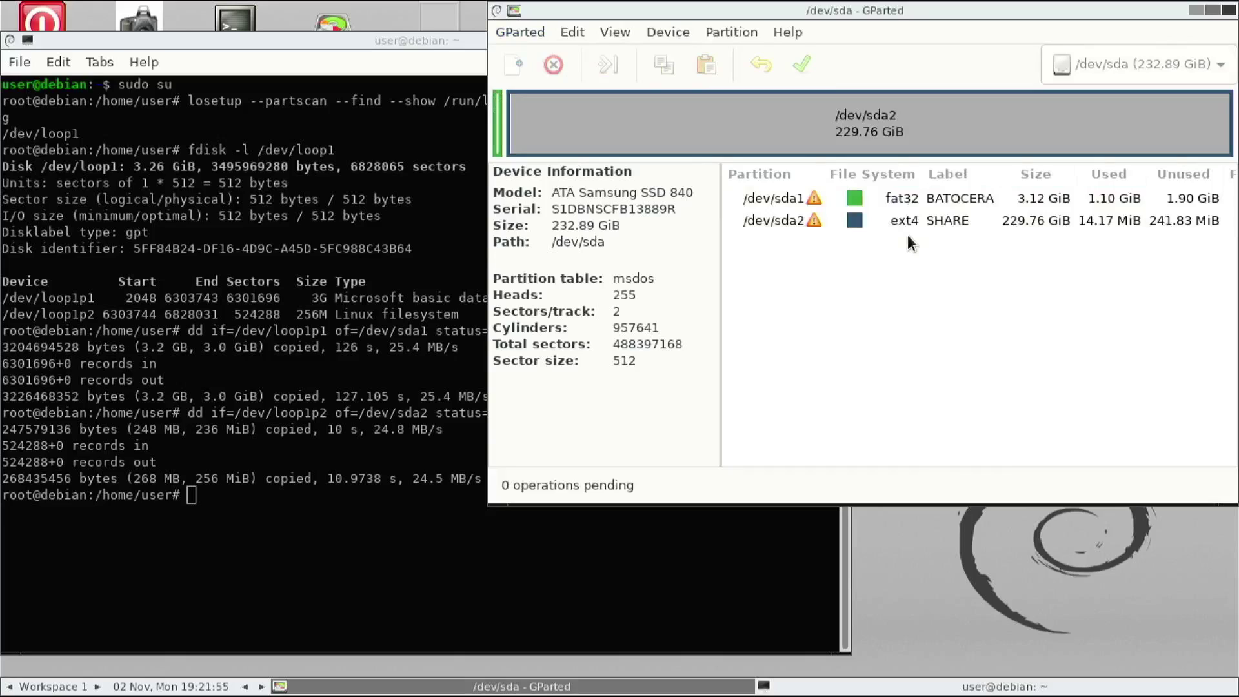
Queue file system checks on /dev/sda1 (fat32) and /dev/sda2 (ext4).
{"action": "right_click", "coordinate": [894, 198]}
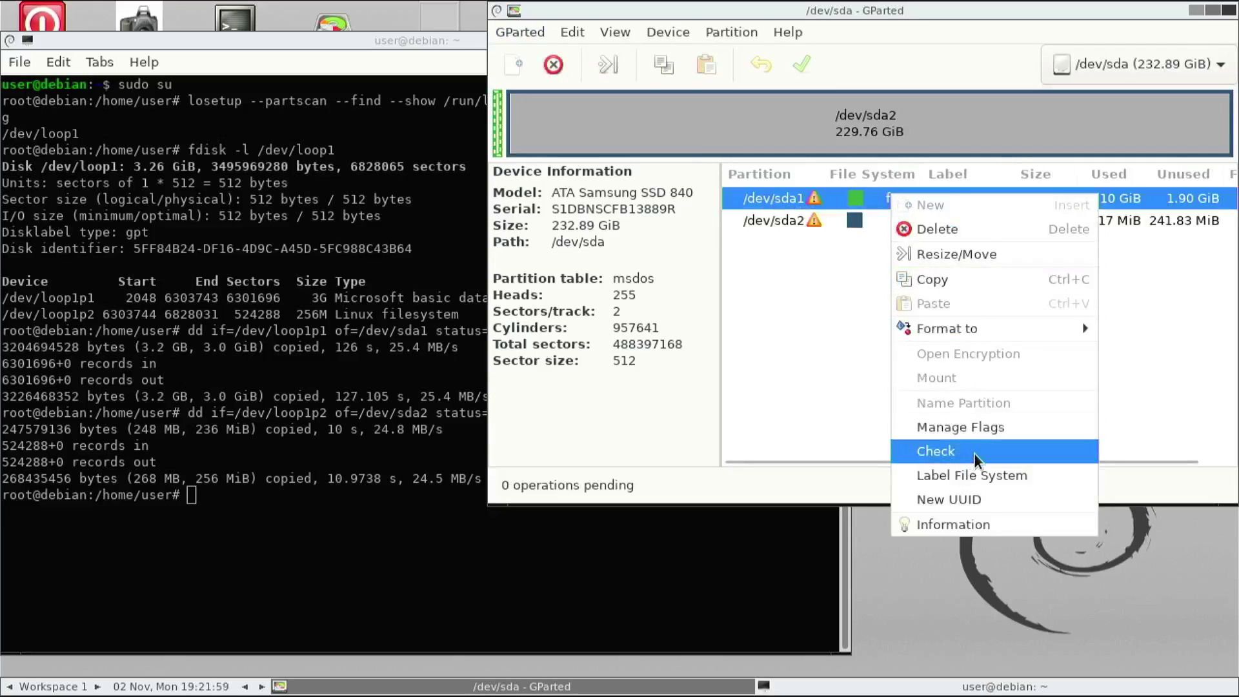
{"action": "left_click", "coordinate": [974, 453]}
{"action": "right_click", "coordinate": [879, 221]}
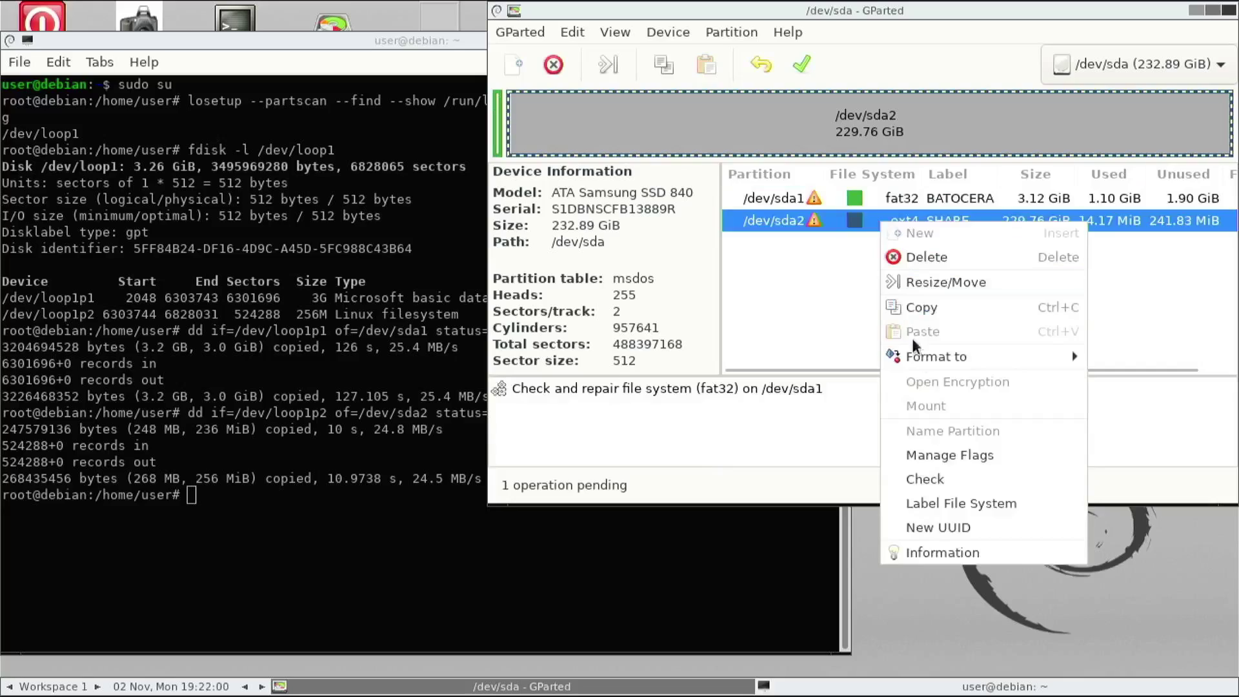
{"action": "left_click", "coordinate": [968, 479]}
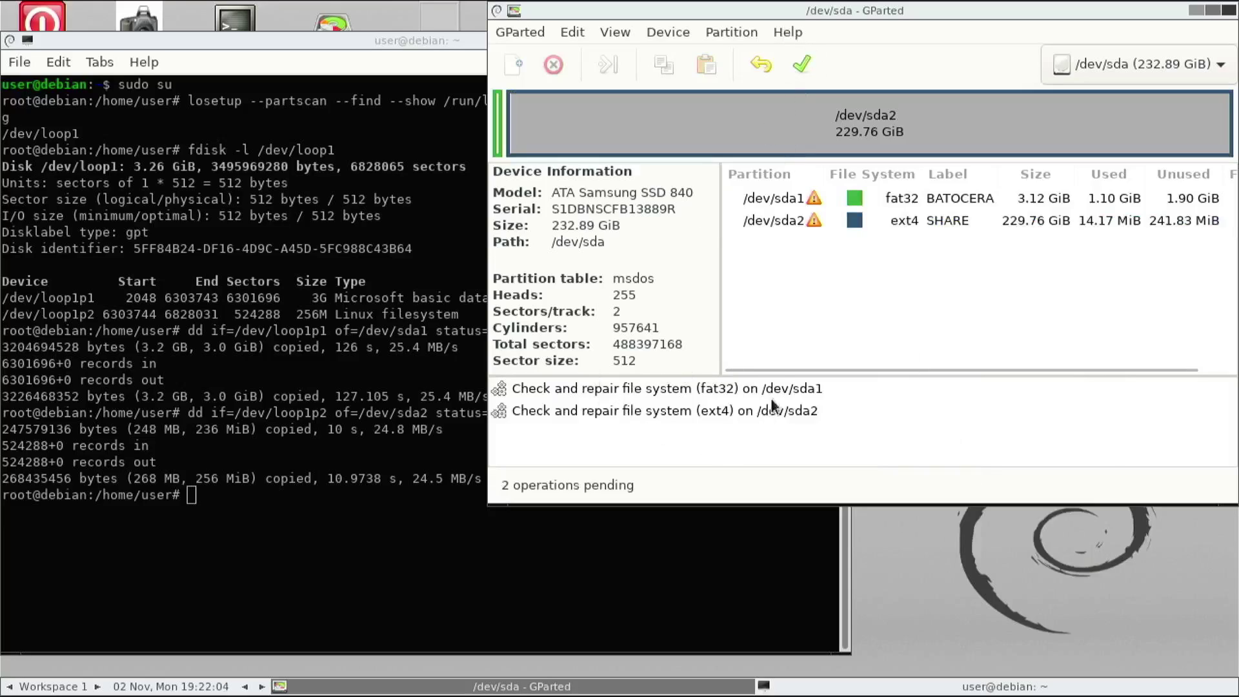
Apply both queued checks, inspecting the resize2fs output as SHARE grows to 229.76 GiB.
{"action": "left_click", "coordinate": [802, 64]}
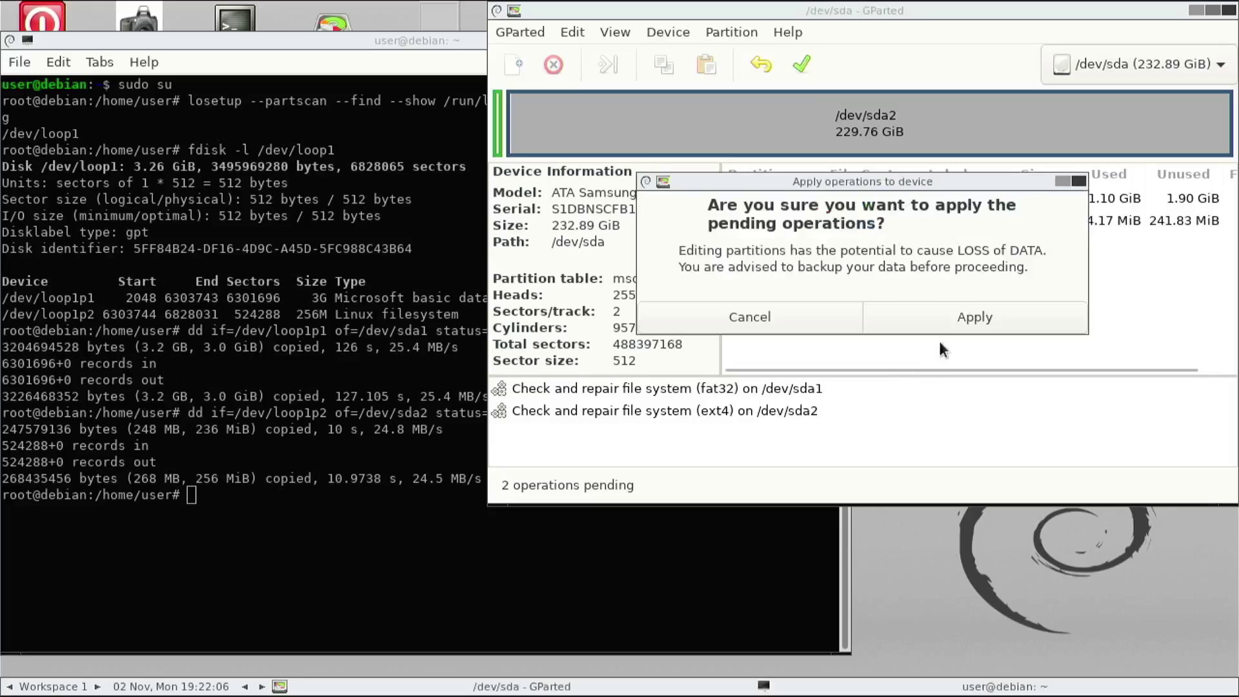
{"action": "left_click", "coordinate": [968, 312]}
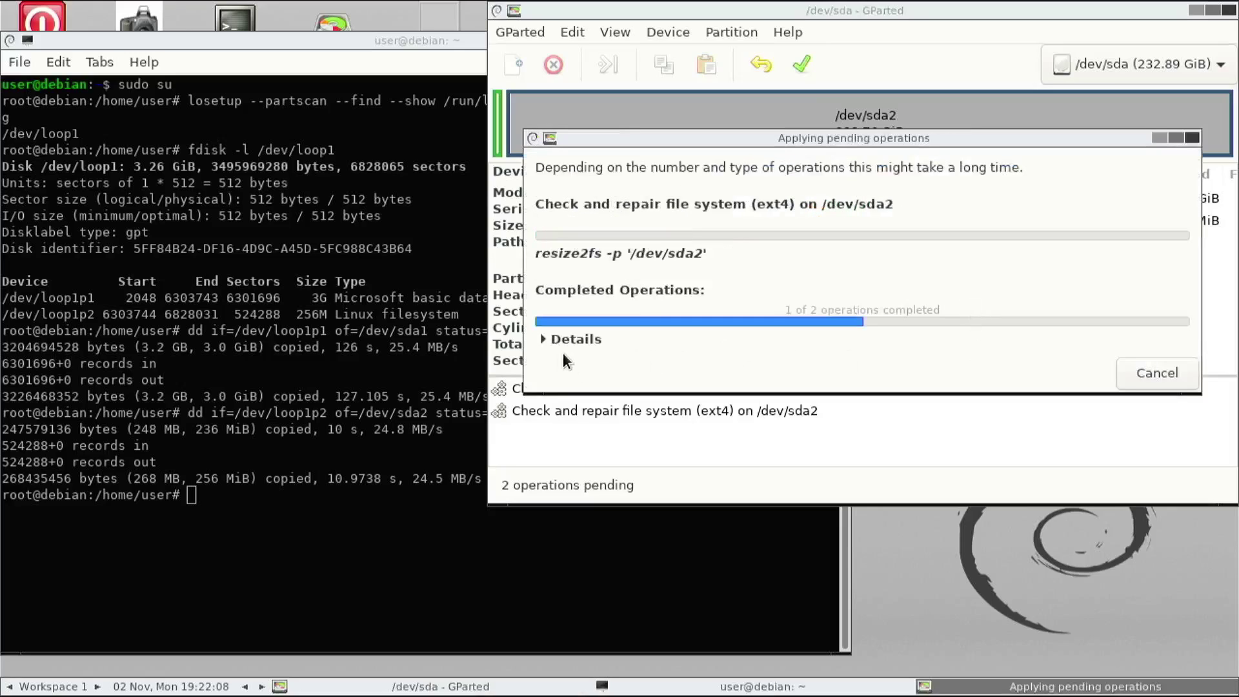
{"action": "left_click", "coordinate": [548, 338]}
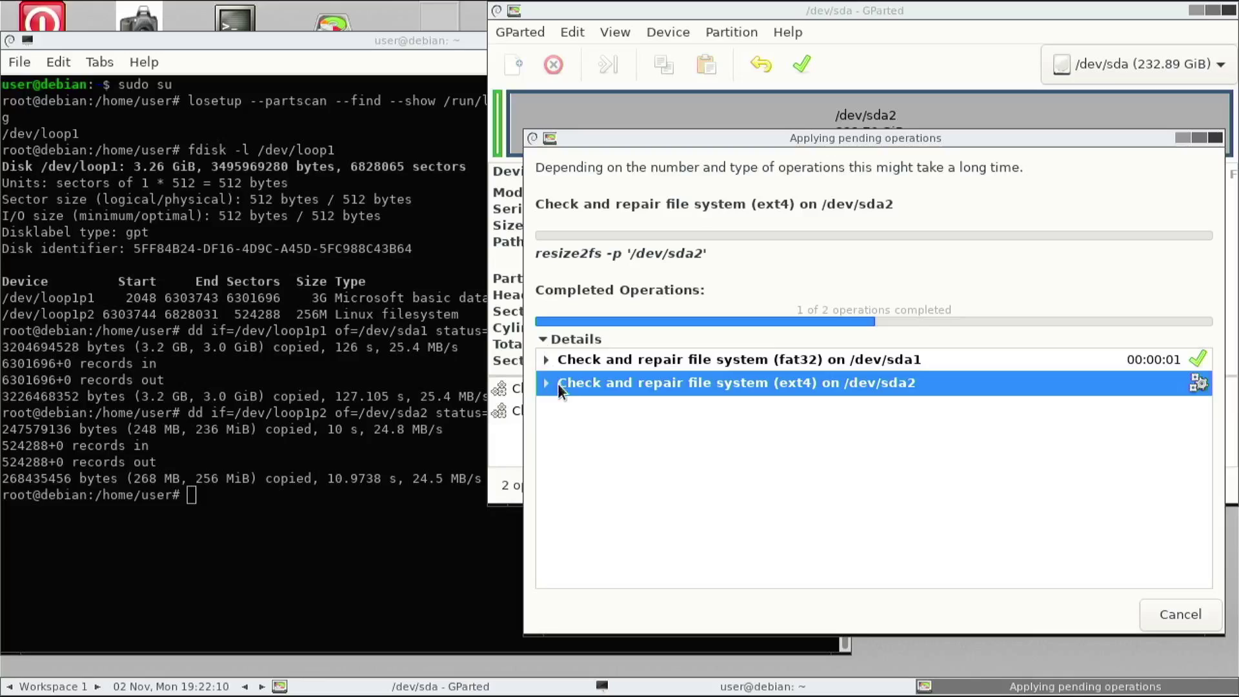
{"action": "left_click", "coordinate": [546, 384]}
{"action": "left_click", "coordinate": [546, 360]}
{"action": "left_click", "coordinate": [561, 518]}
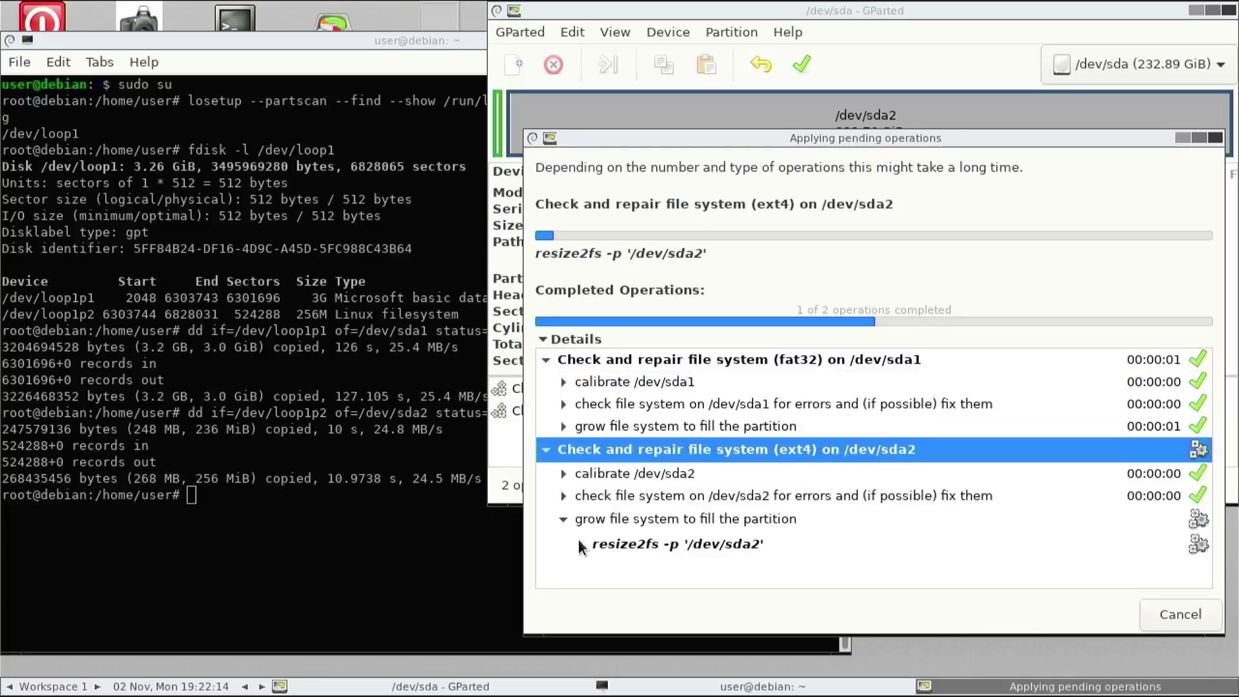
{"action": "left_click", "coordinate": [581, 544]}
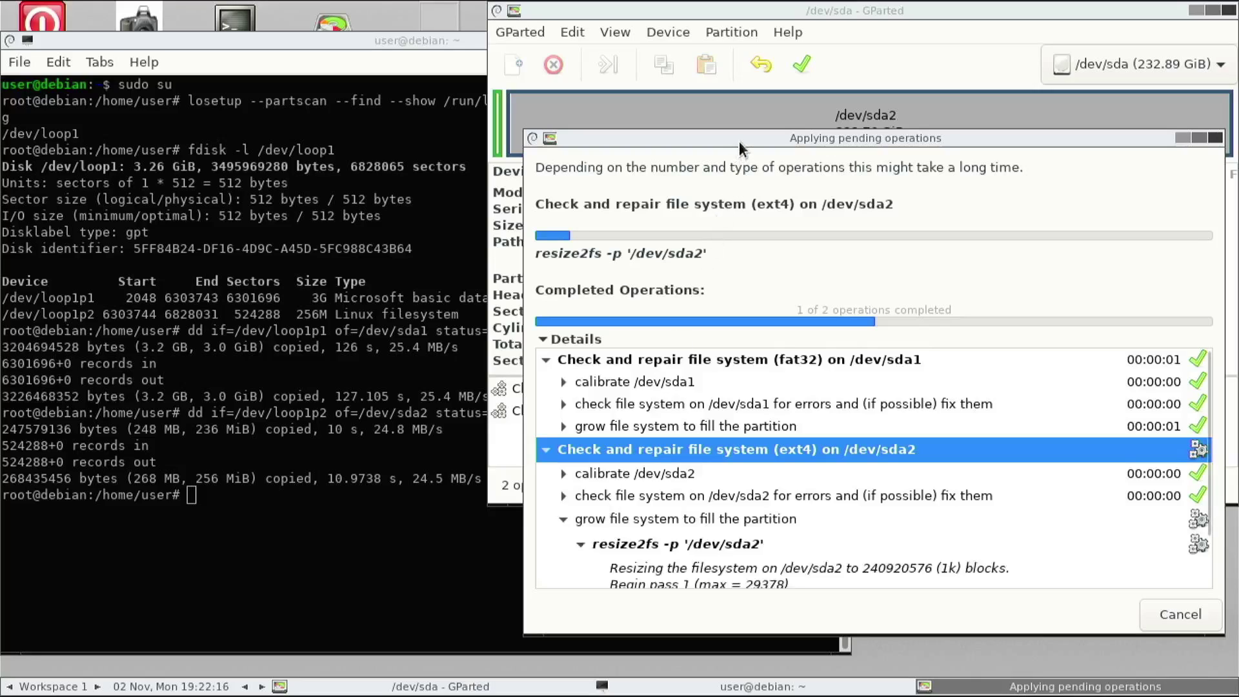
{"action": "left_click_drag", "start_coordinate": [738, 141], "coordinate": [732, 108]}
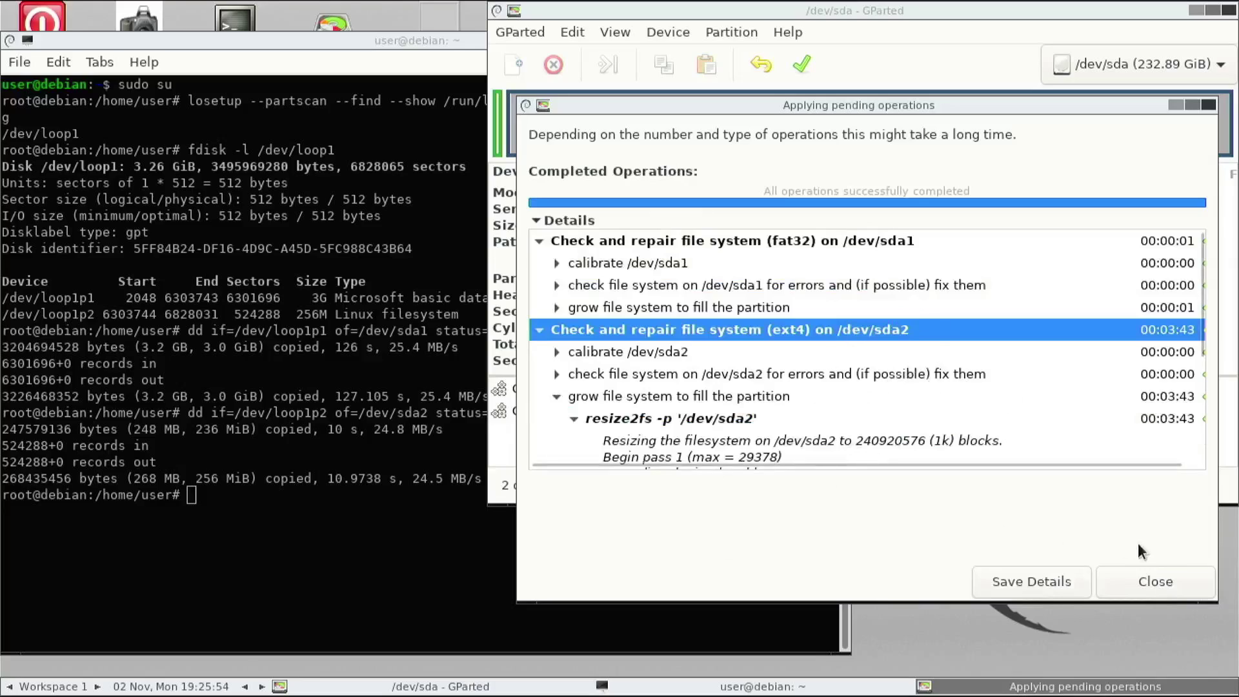
{"action": "left_click", "coordinate": [1174, 580]}
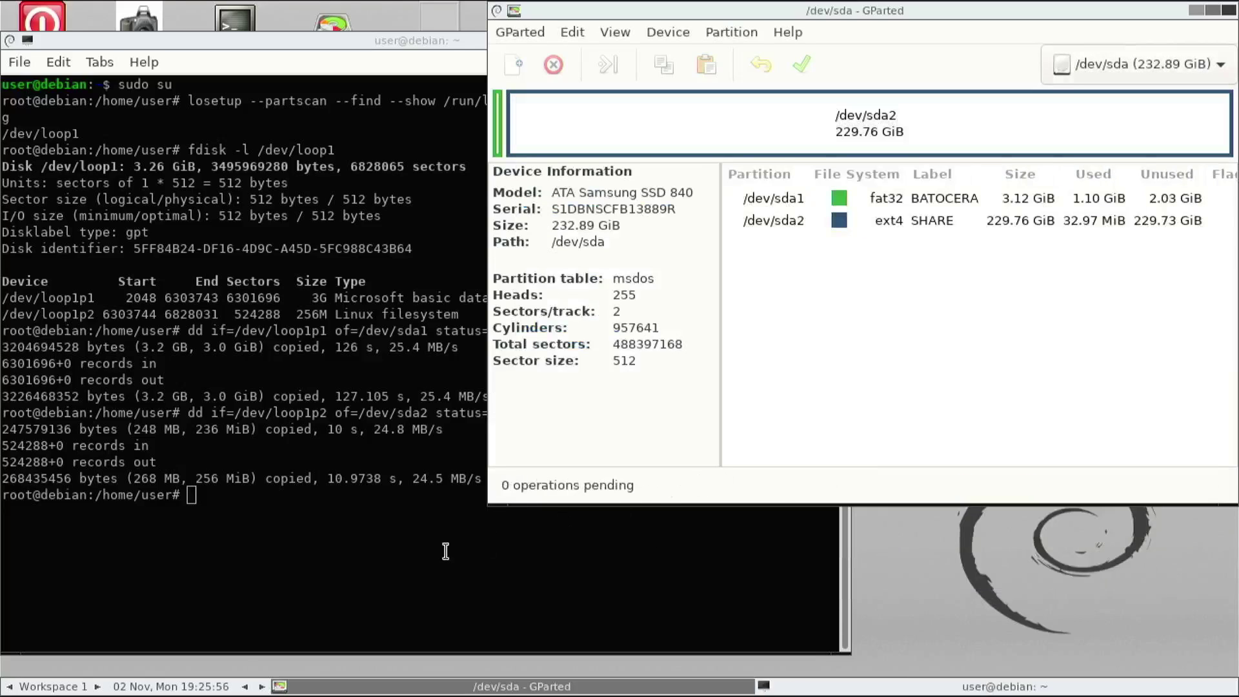
Install a master boot record on /dev/sda with install-mbr from the root terminal.
{"action": "left_click", "coordinate": [349, 541]}
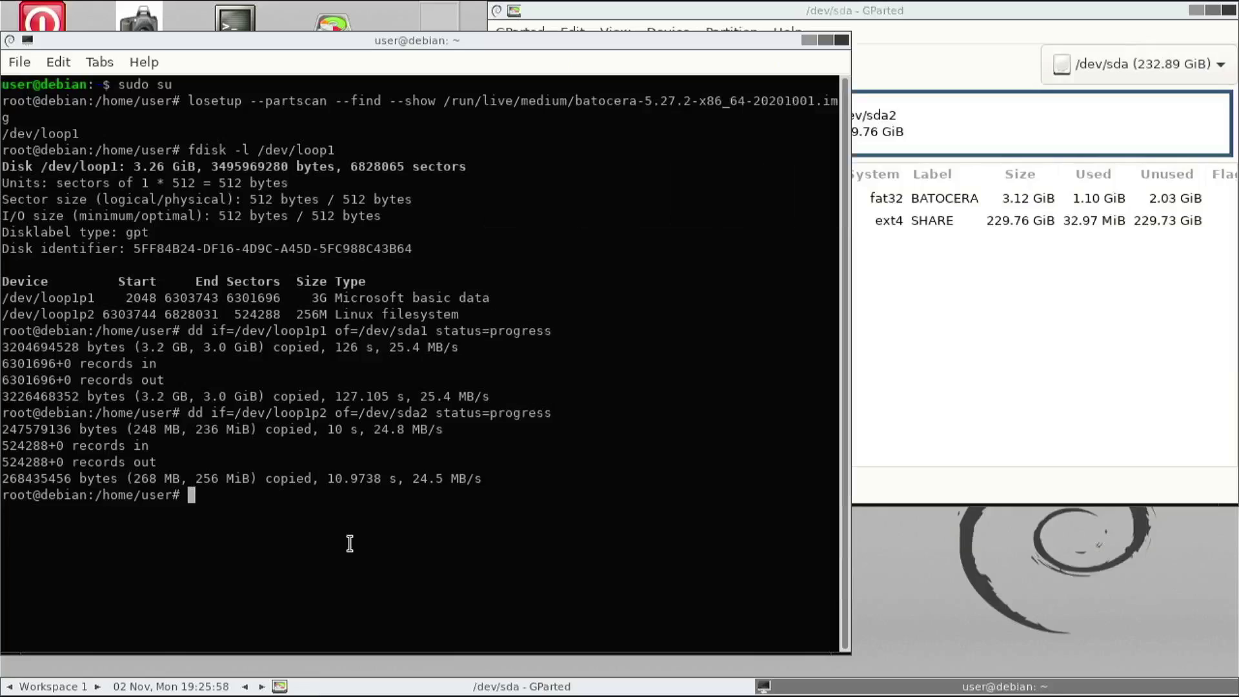
{"action": "type", "text": "install-mbr /dev/sda"}
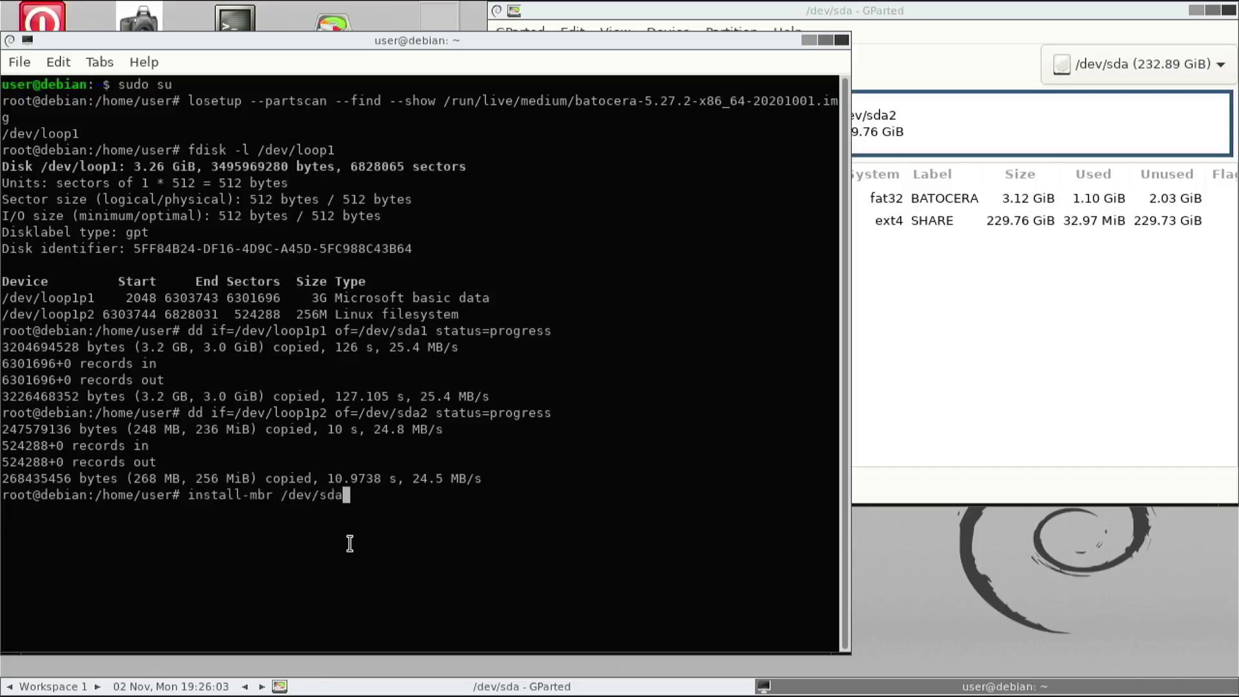
{"action": "key", "text": "Return"}
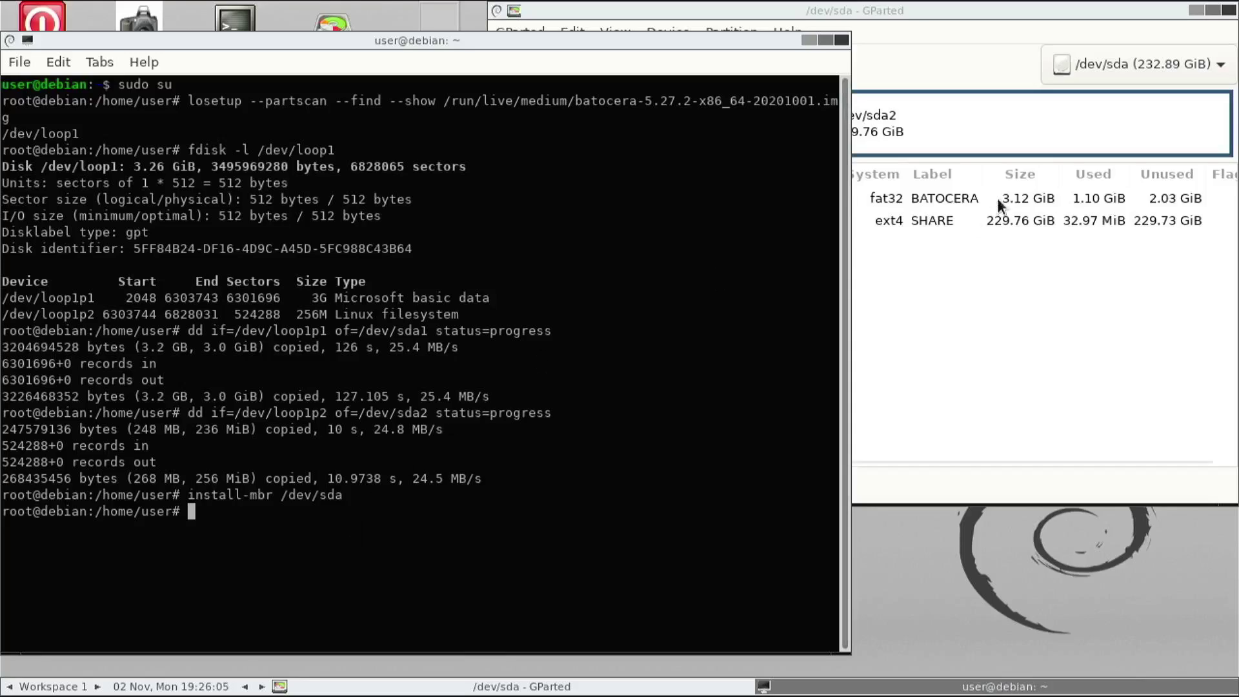
Give the fat32 BATOCERA partition /dev/sda1 the boot and lba flags.
{"action": "right_click", "coordinate": [961, 198]}
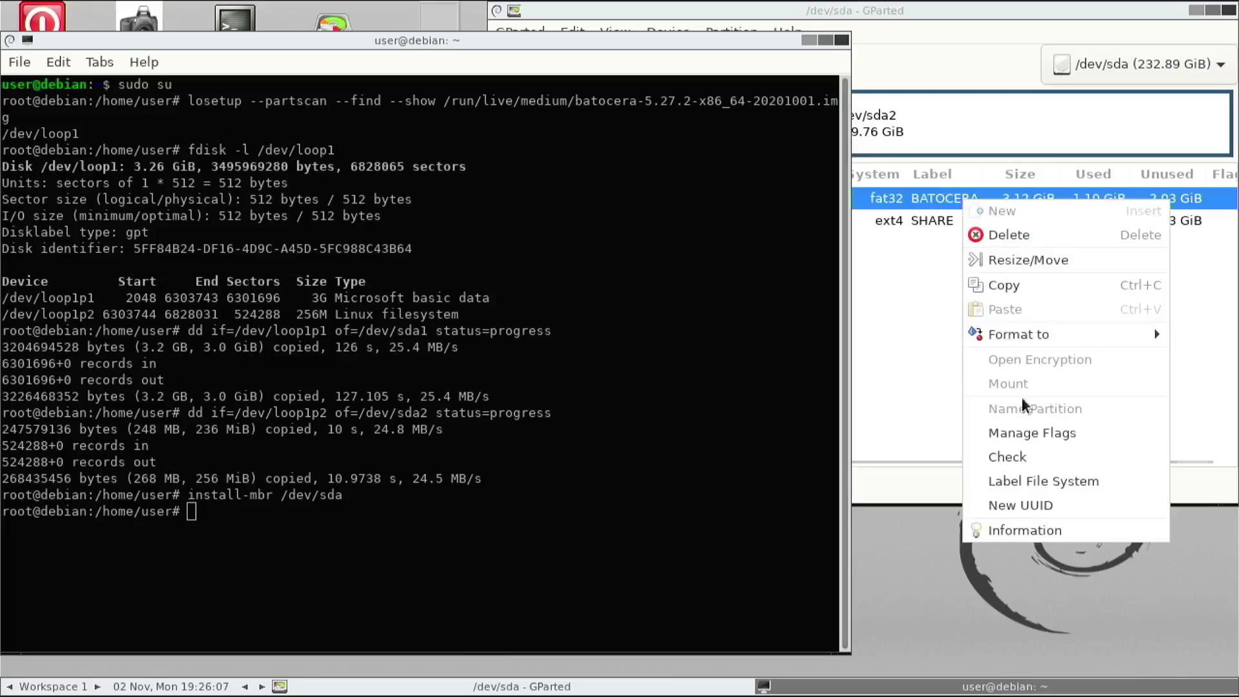
{"action": "left_click", "coordinate": [1067, 434]}
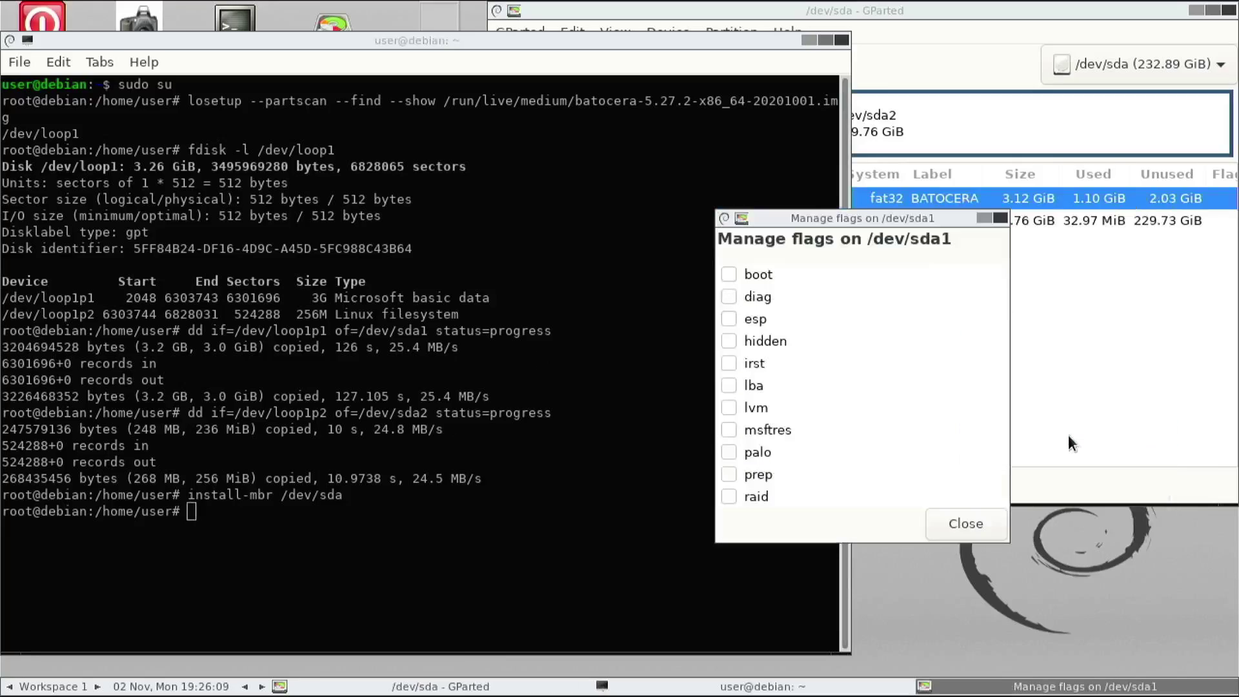
{"action": "left_click", "coordinate": [746, 278]}
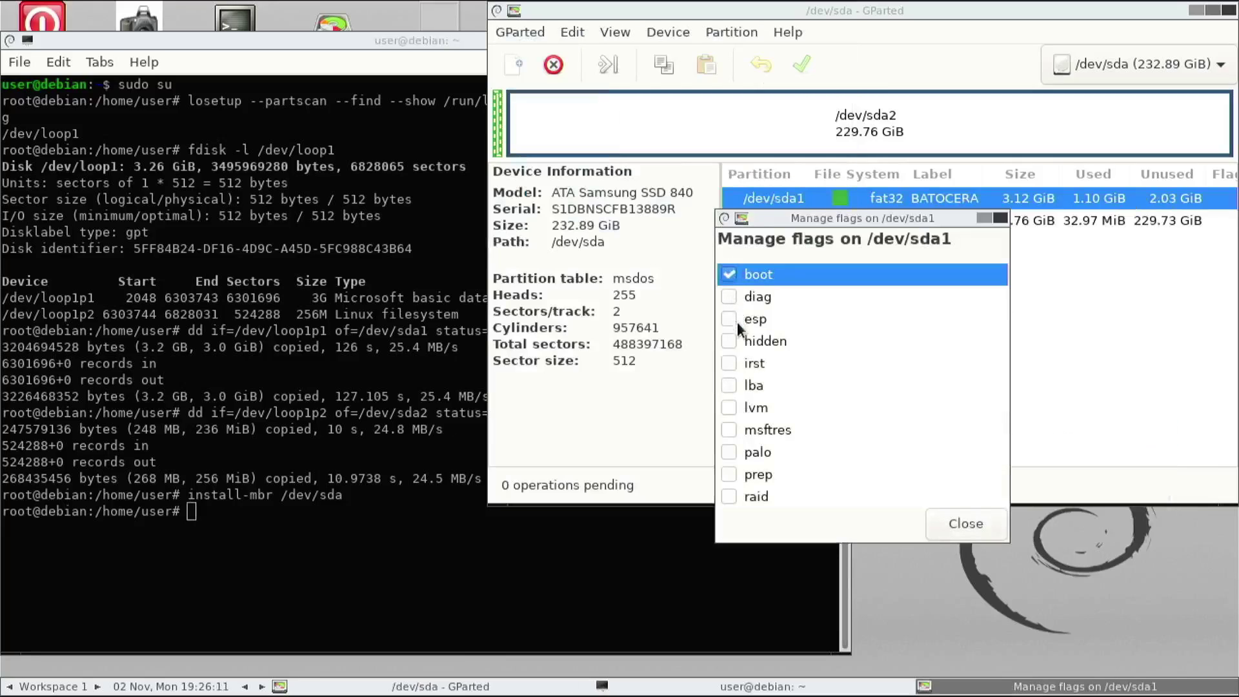
{"action": "left_click", "coordinate": [728, 386]}
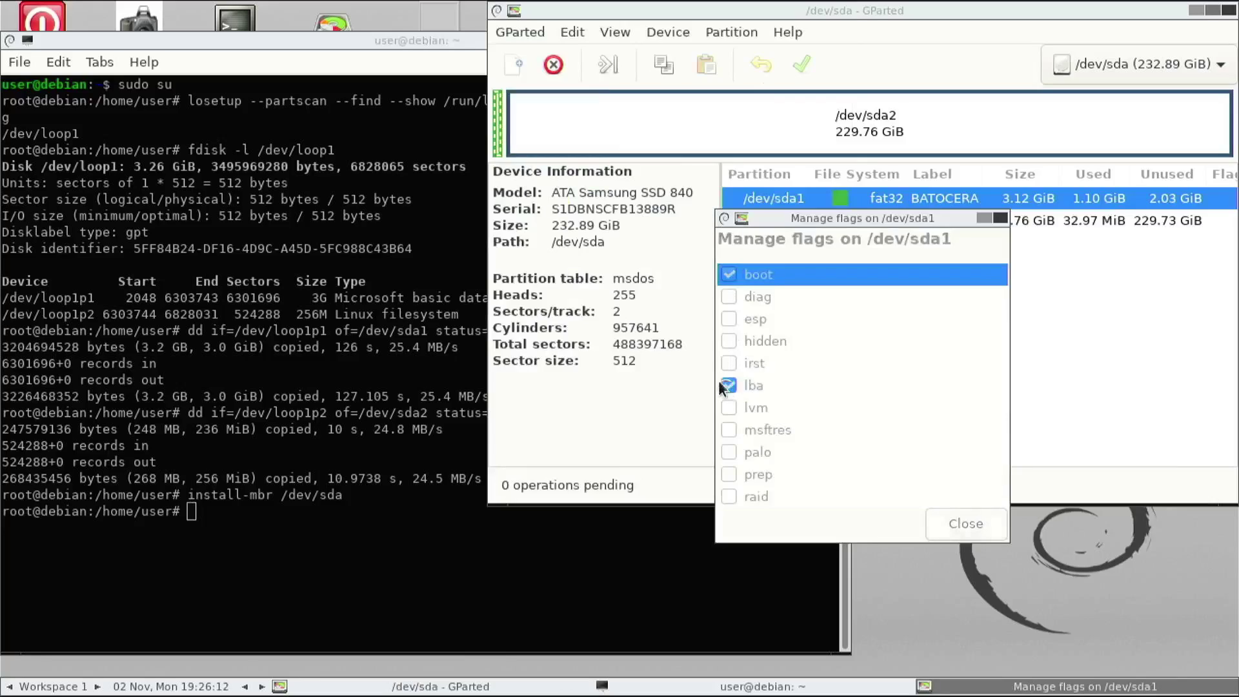
{"action": "left_click", "coordinate": [966, 523]}
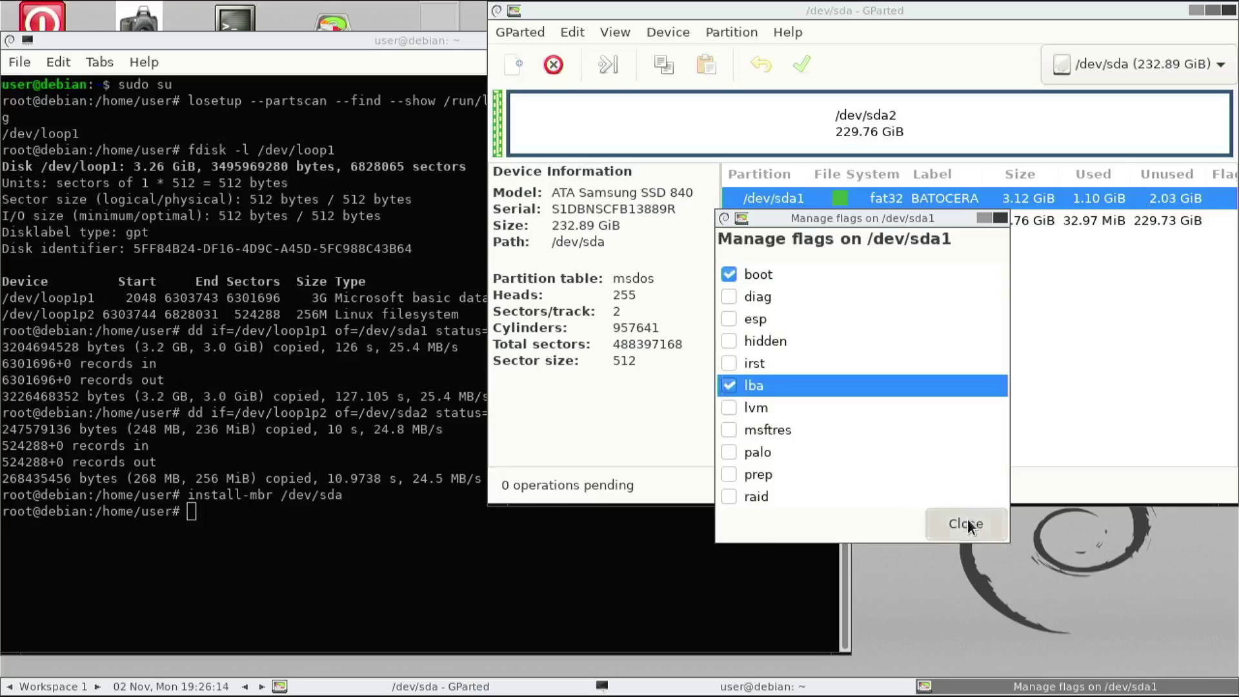
{"action": "left_click", "coordinate": [435, 555]}
Run reboot in the root terminal to leave the live session and boot Batocera.
{"action": "type", "text": "reboot"}
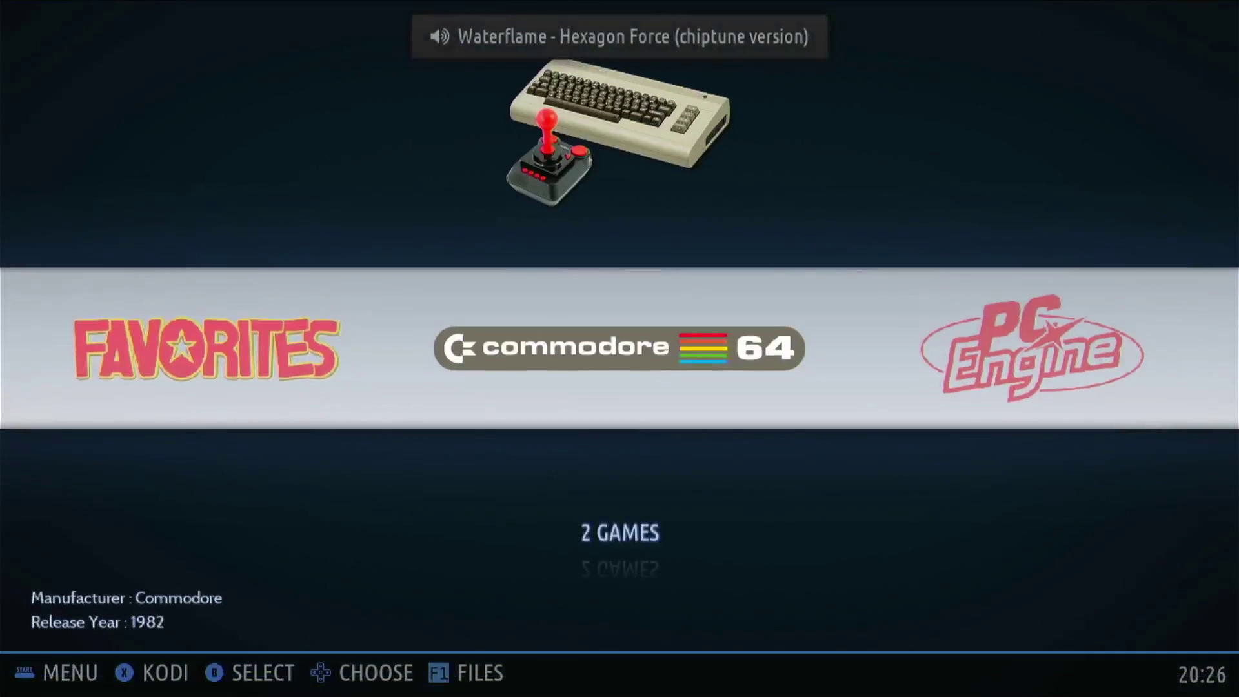
Browse the system carousel to Super Nintendo and check the manufacturer jump list.
{"action": "key", "text": "Left"}
{"action": "key", "text": "Right"}
{"action": "key", "text": "Right"}
{"action": "key", "text": "Right"}
{"action": "key", "text": "Right"}
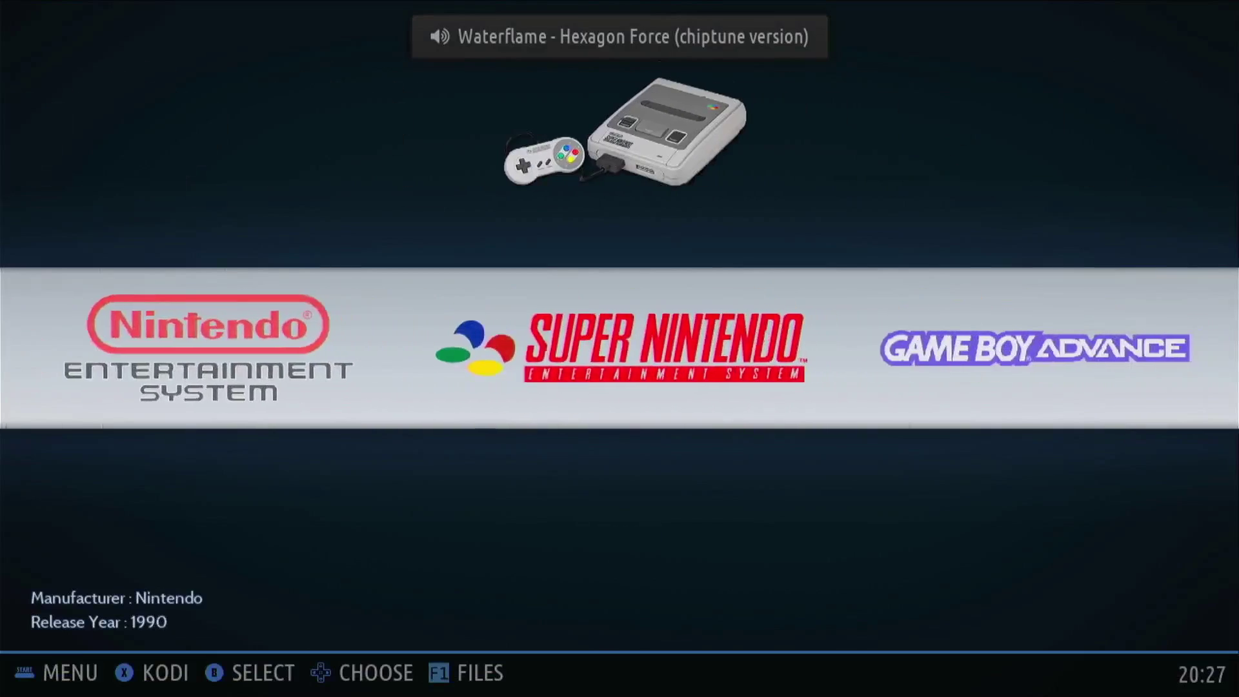
{"action": "key", "text": "Right"}
{"action": "key", "text": "BackSpace"}
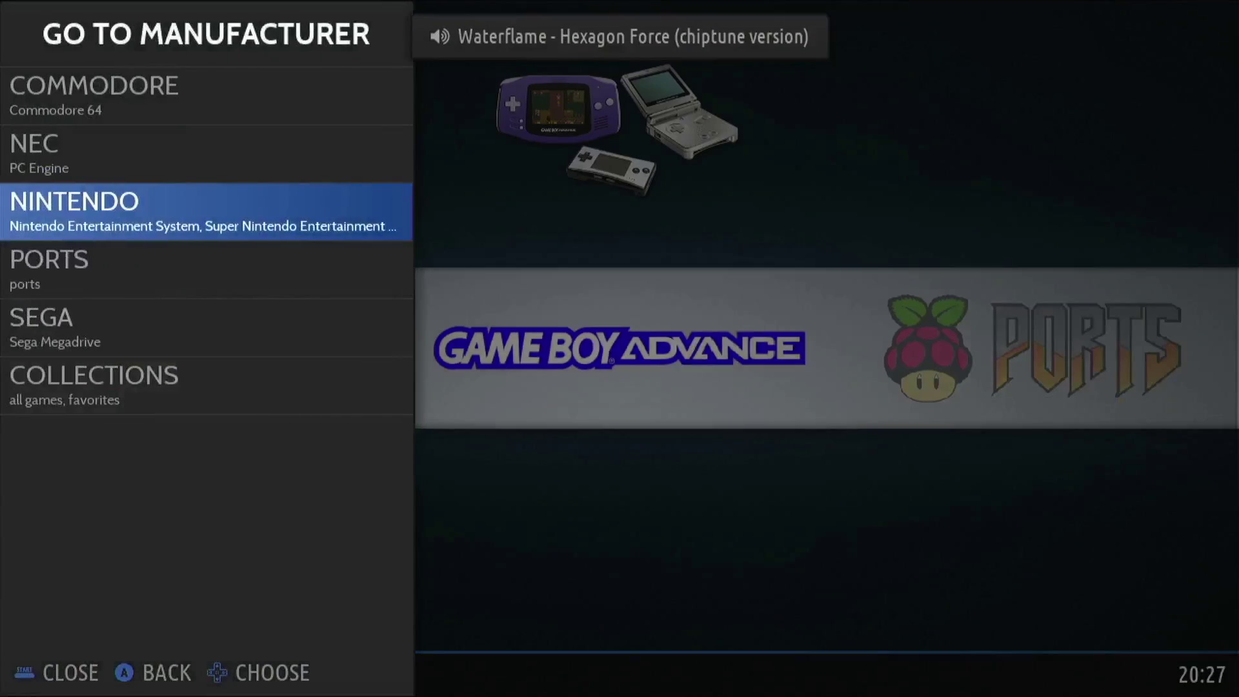
{"action": "key", "text": "Return"}
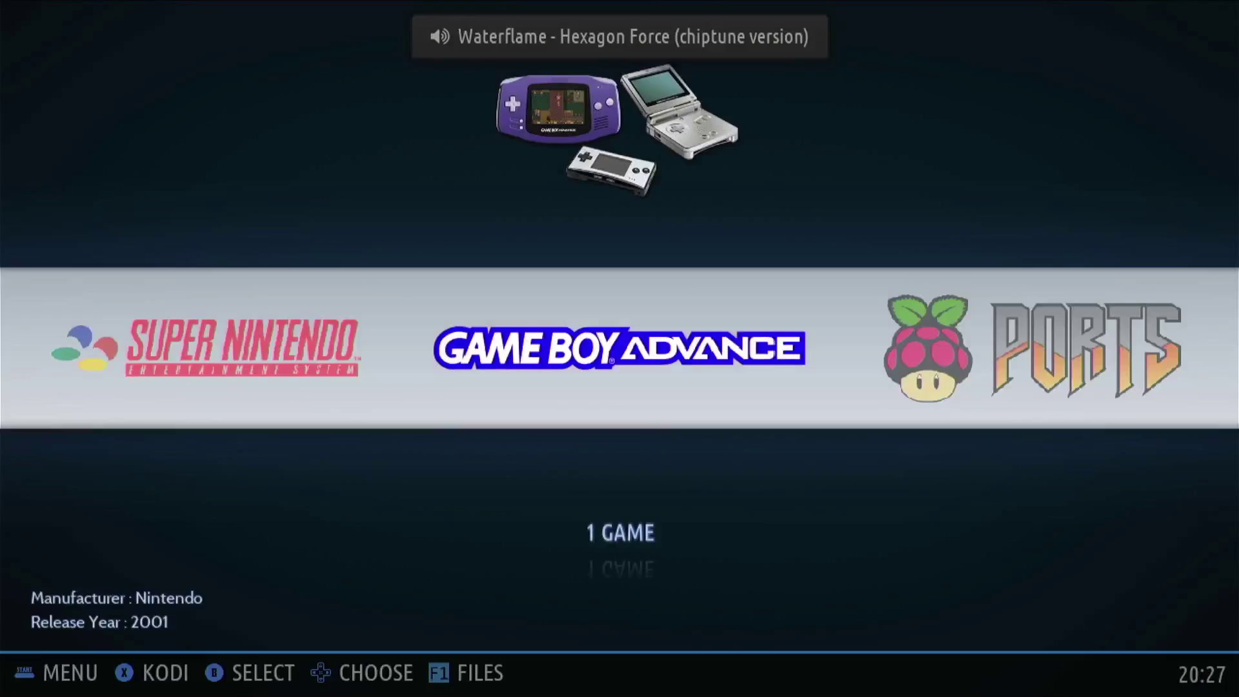
Look through the main menu, then move to Ports and open its game list.
{"action": "key", "text": "Return"}
{"action": "key", "text": "Down"}
{"action": "key", "text": "Down"}
{"action": "key", "text": "Down"}
{"action": "key", "text": "Down"}
{"action": "key", "text": "Down"}
{"action": "key", "text": "Down"}
{"action": "key", "text": "Down"}
{"action": "key", "text": "Down"}
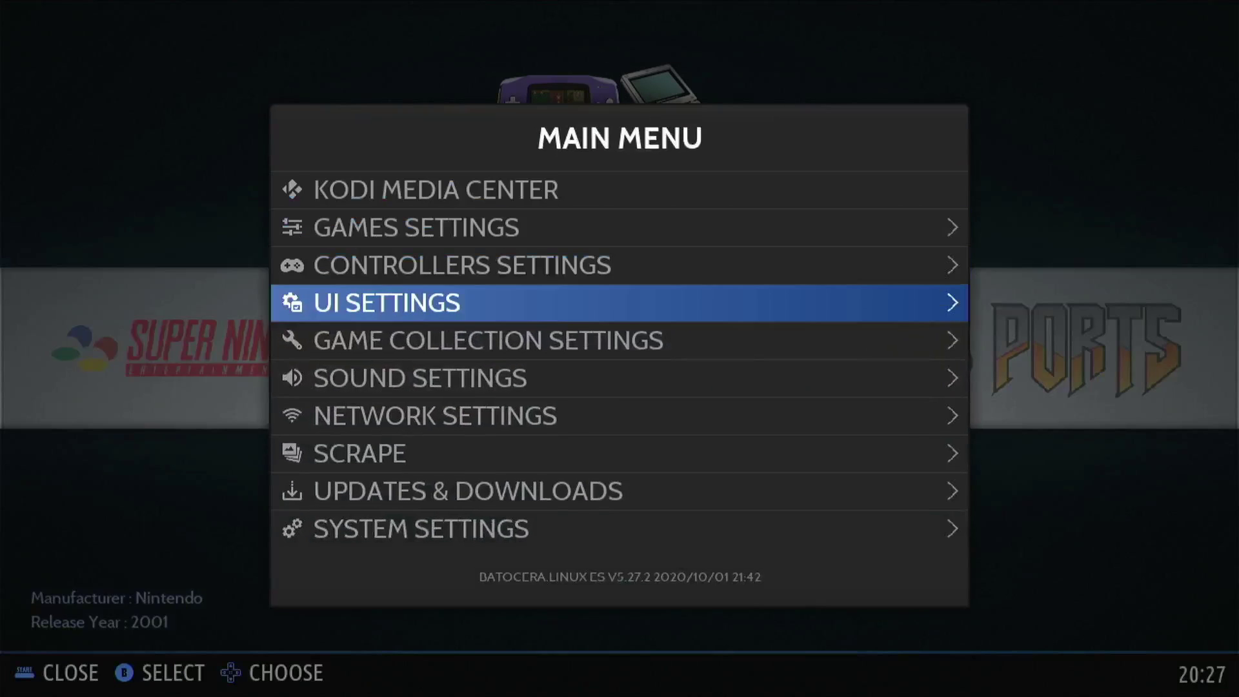
{"action": "key", "text": "Down"}
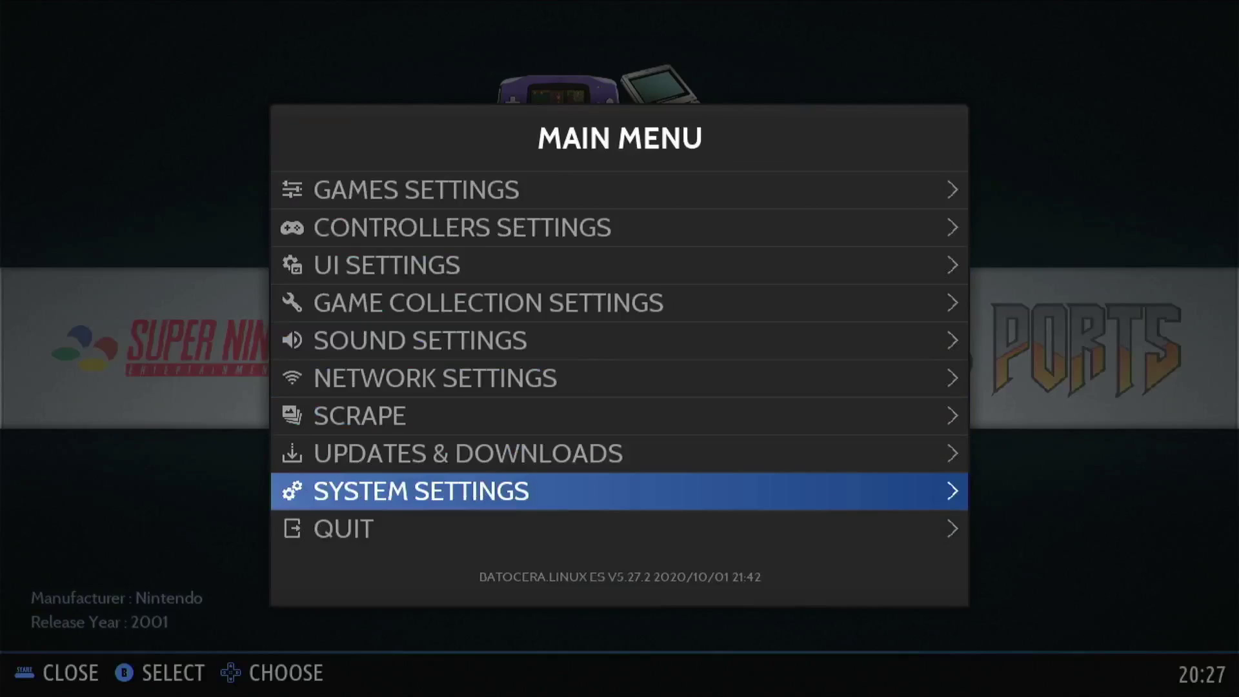
{"action": "key", "text": "Return"}
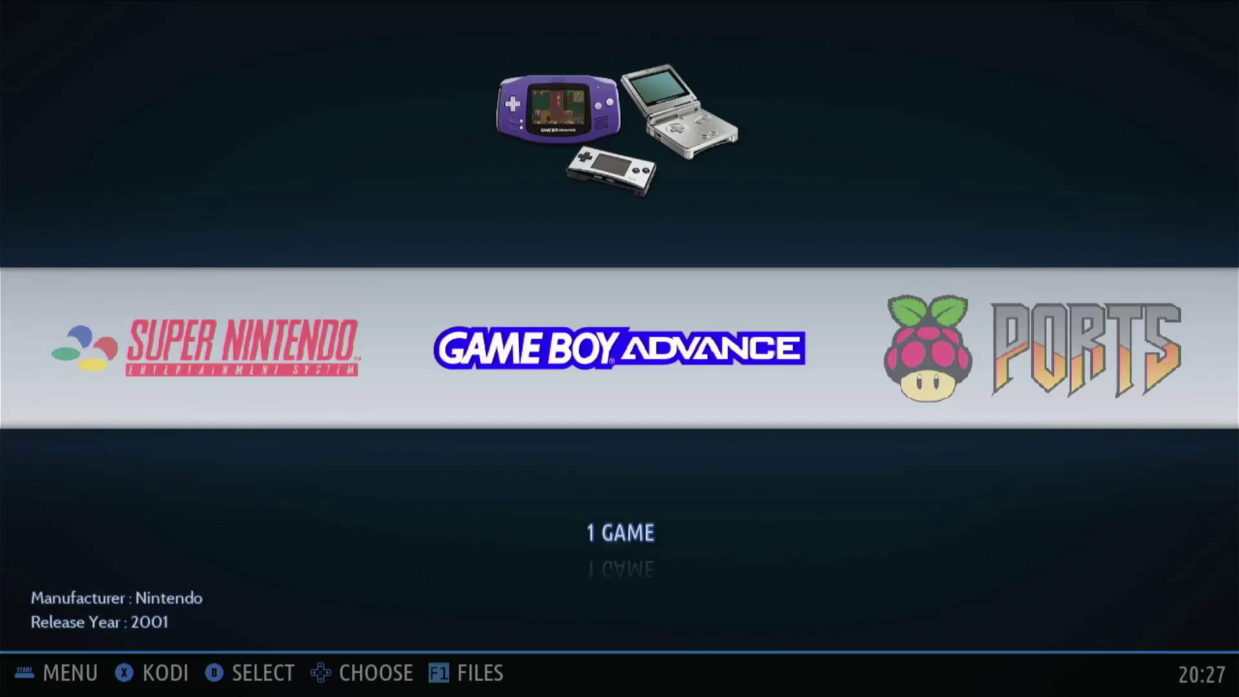
{"action": "key", "text": "Right"}
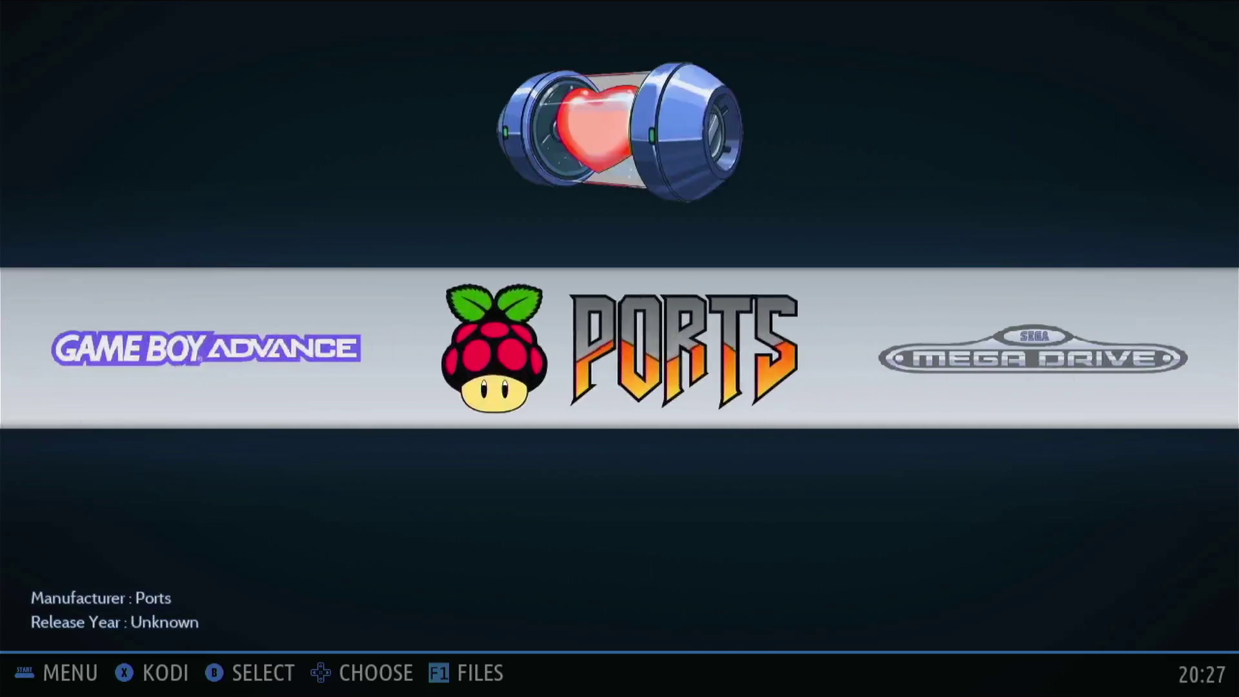
{"action": "key", "text": "Return"}
{"action": "key", "text": "Return"}
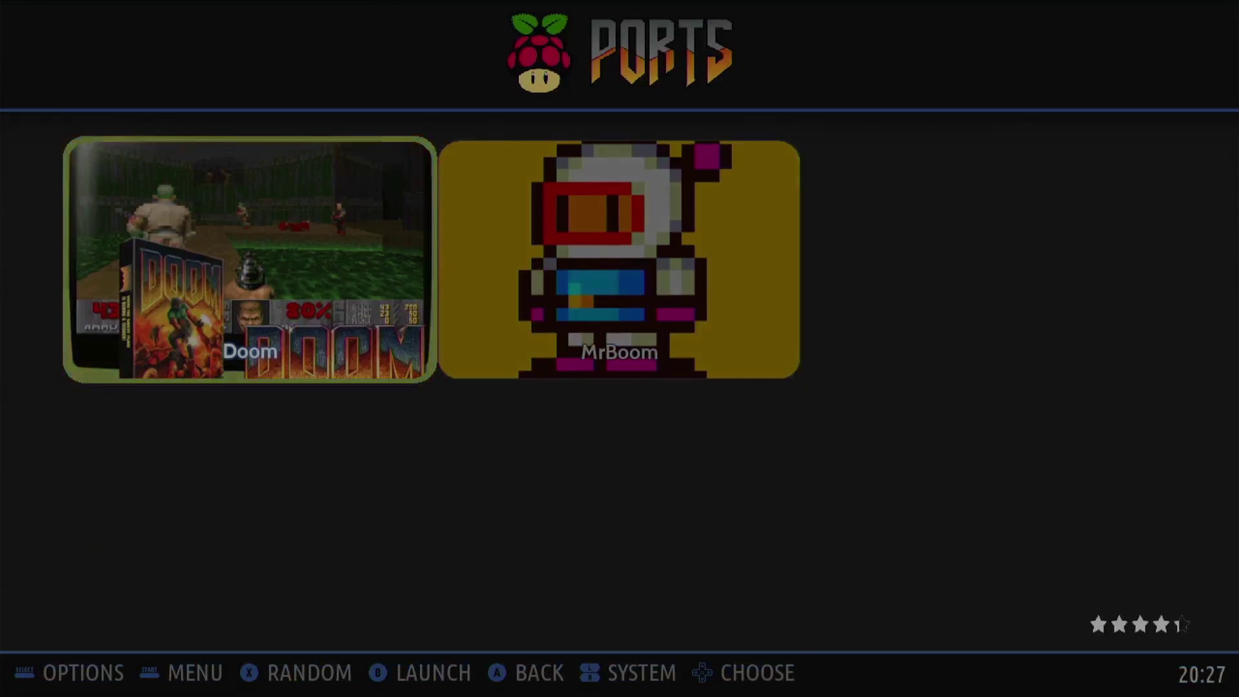